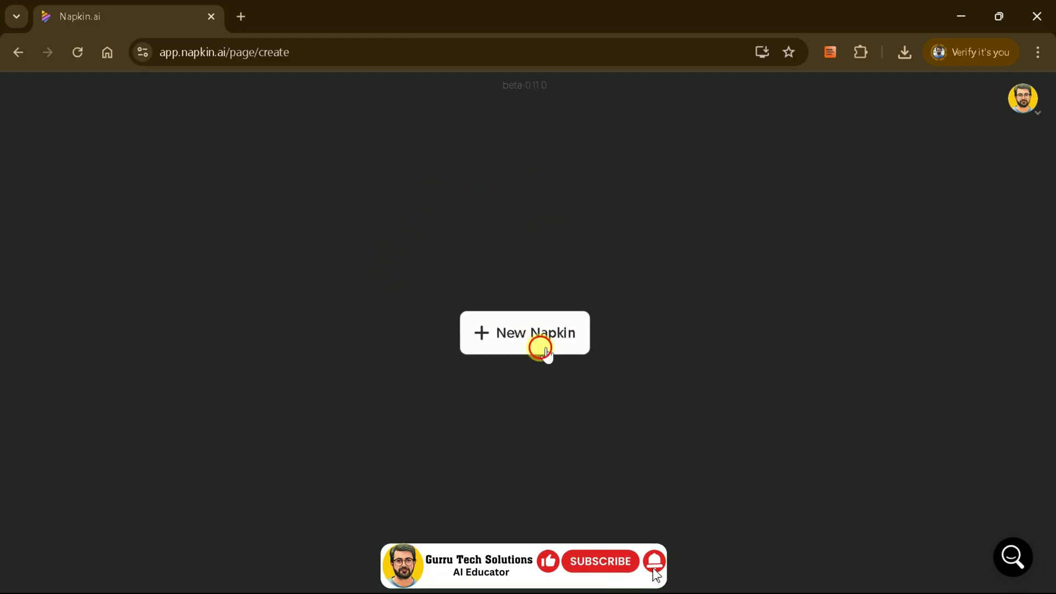
Step: Create a new napkin drafted with AI from the prompt 'Role of AI in Research'
{"action": "left_click", "coordinate": [545, 353]}
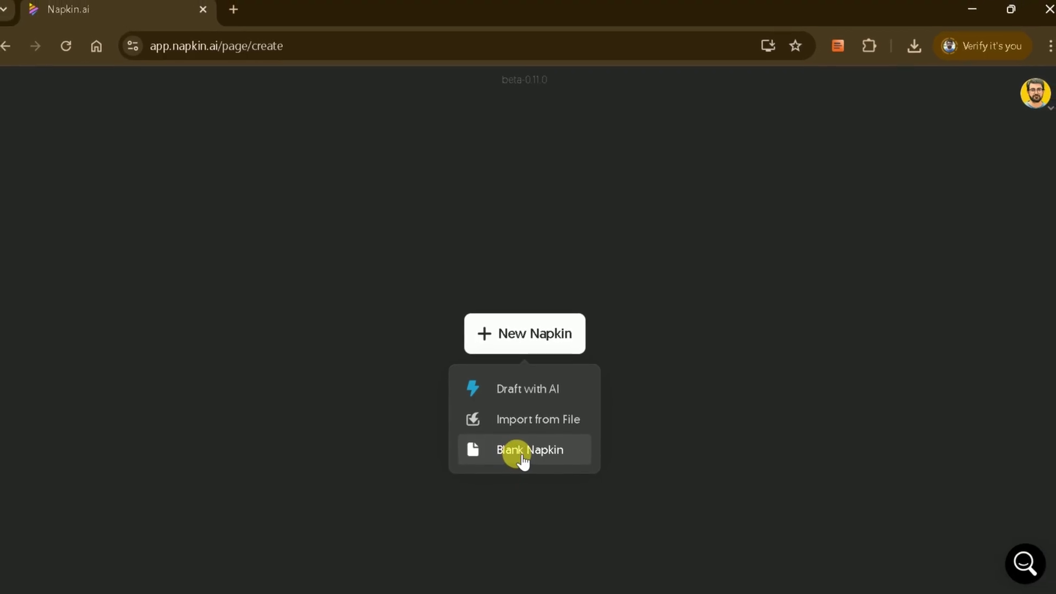
{"action": "left_click", "coordinate": [536, 393]}
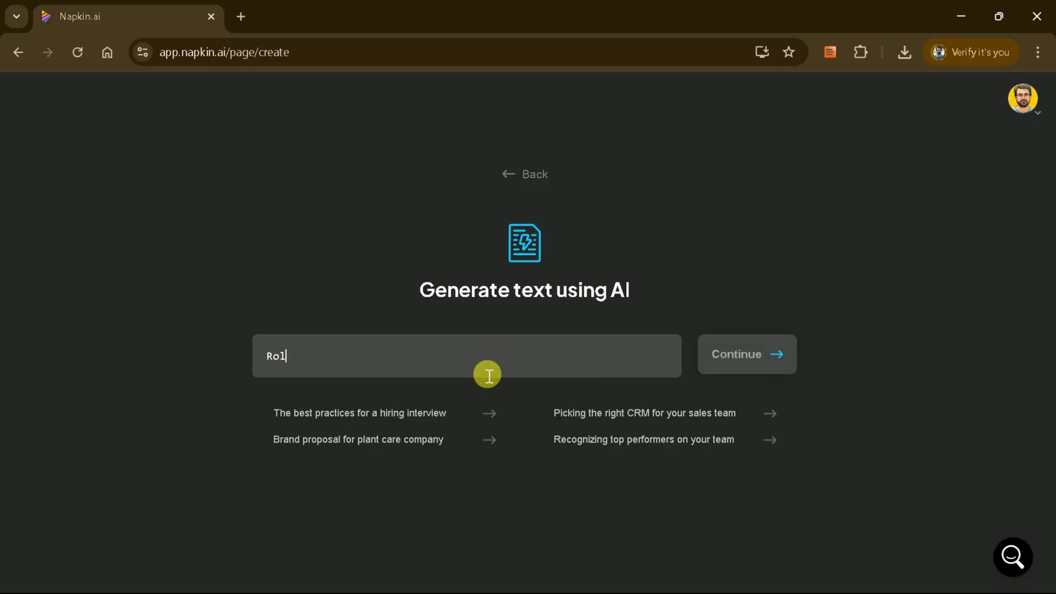
{"action": "type", "text": "Role of AI in Reserac"}
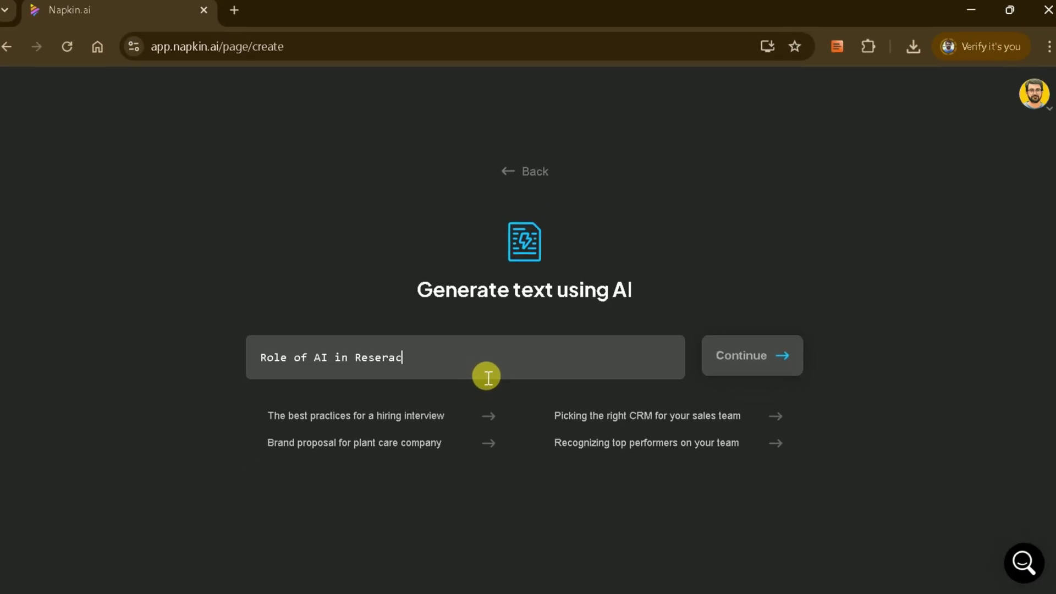
{"action": "key", "text": "BackSpace"}
{"action": "key", "text": "BackSpace"}
{"action": "key", "text": "BackSpace"}
{"action": "type", "text": "arch"}
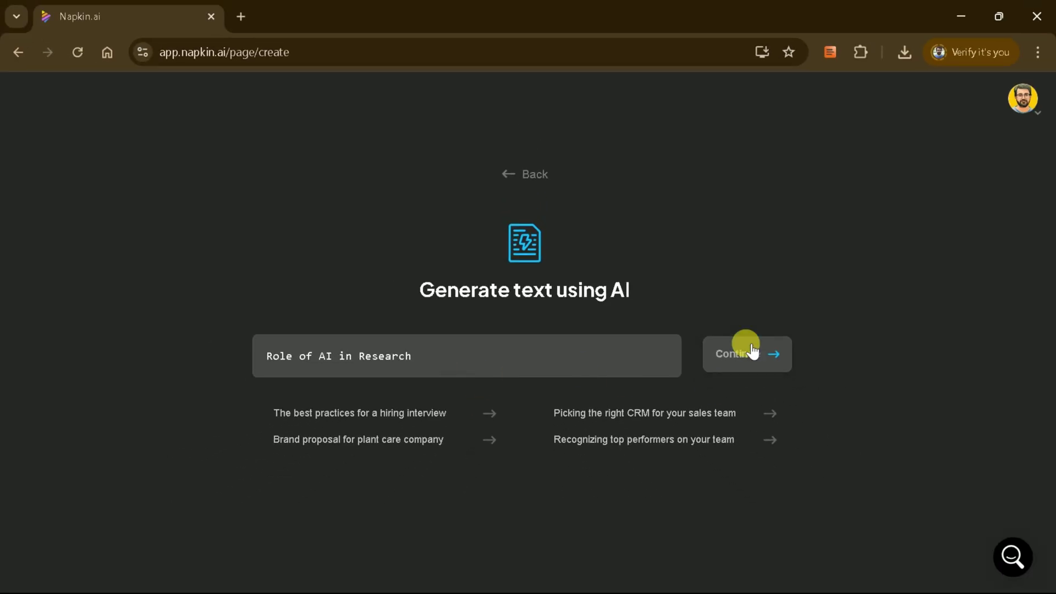
{"action": "left_click", "coordinate": [754, 356]}
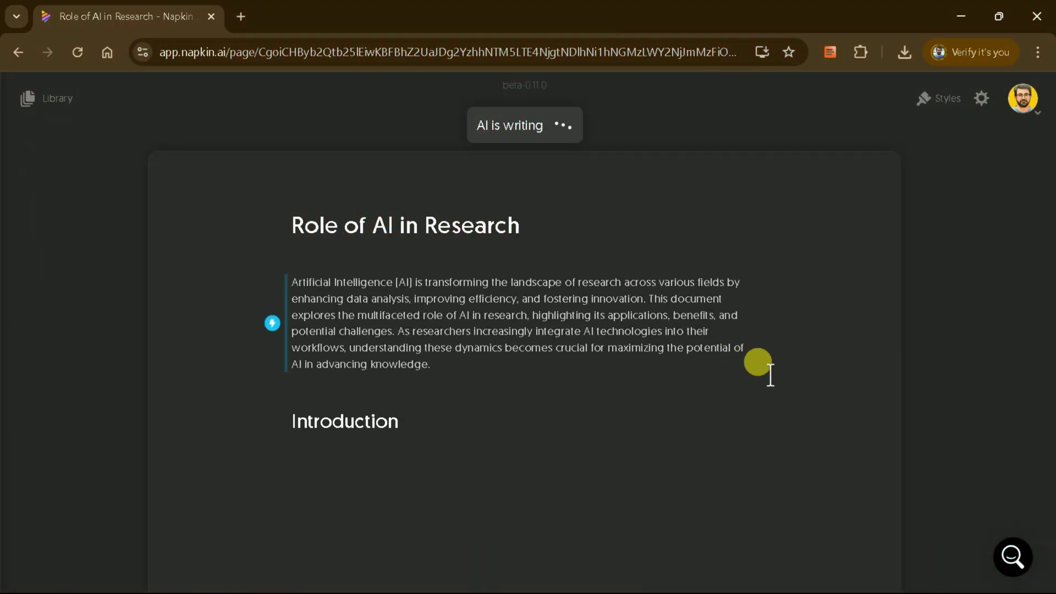
Step: Scroll through the generated draft to check the Applications, Benefits and Conclusion sections
{"action": "scroll", "coordinate": [492, 177], "scroll_direction": "down", "scroll_amount": 10}
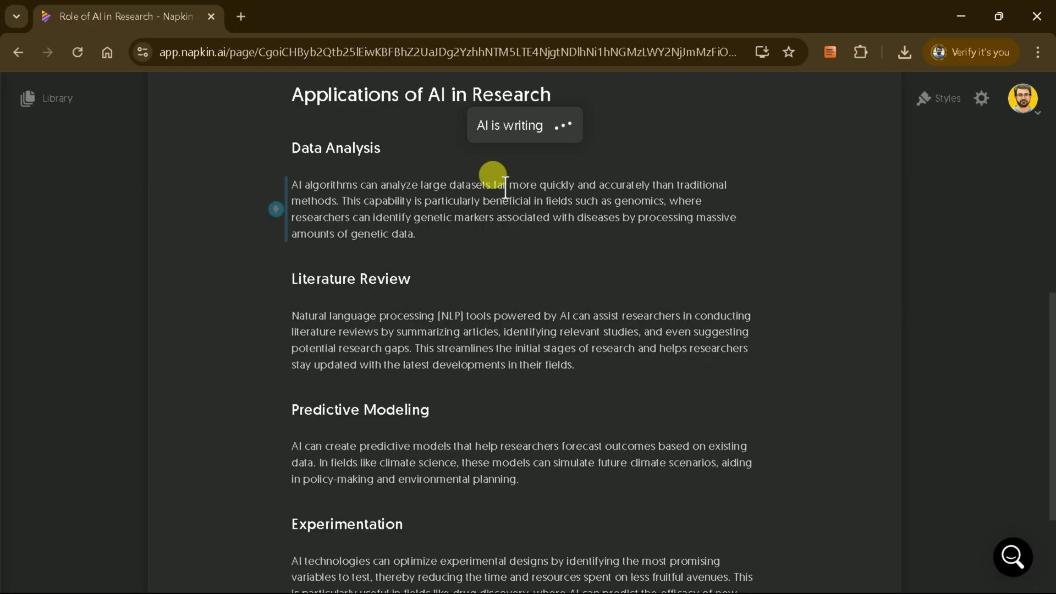
{"action": "scroll", "coordinate": [546, 238], "scroll_direction": "up", "scroll_amount": 5}
{"action": "scroll", "coordinate": [437, 272], "scroll_direction": "up", "scroll_amount": 10}
{"action": "scroll", "coordinate": [440, 279], "scroll_direction": "down", "scroll_amount": 20}
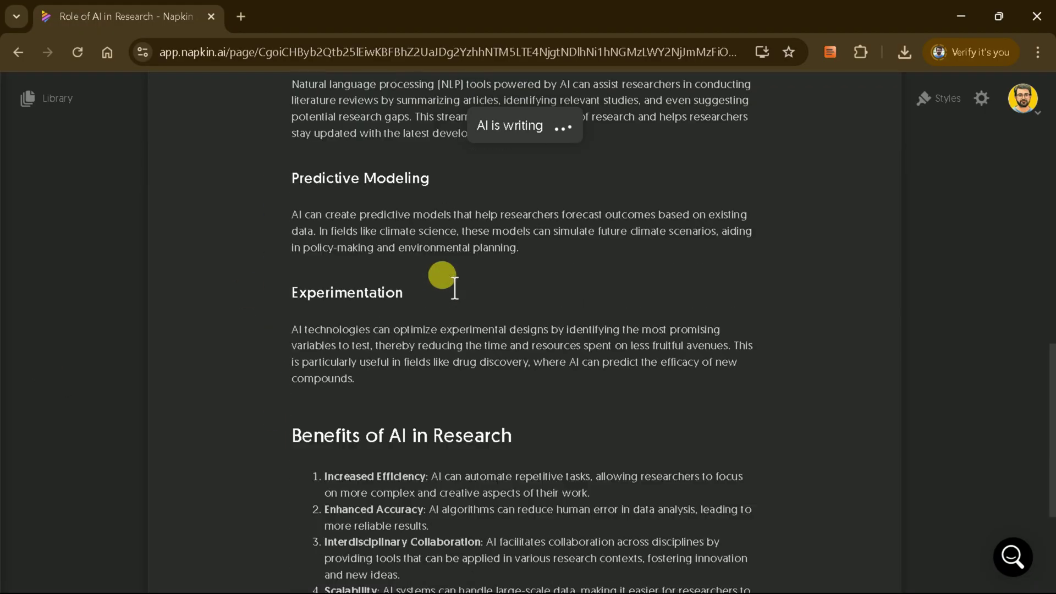
{"action": "scroll", "coordinate": [448, 283], "scroll_direction": "up", "scroll_amount": 20}
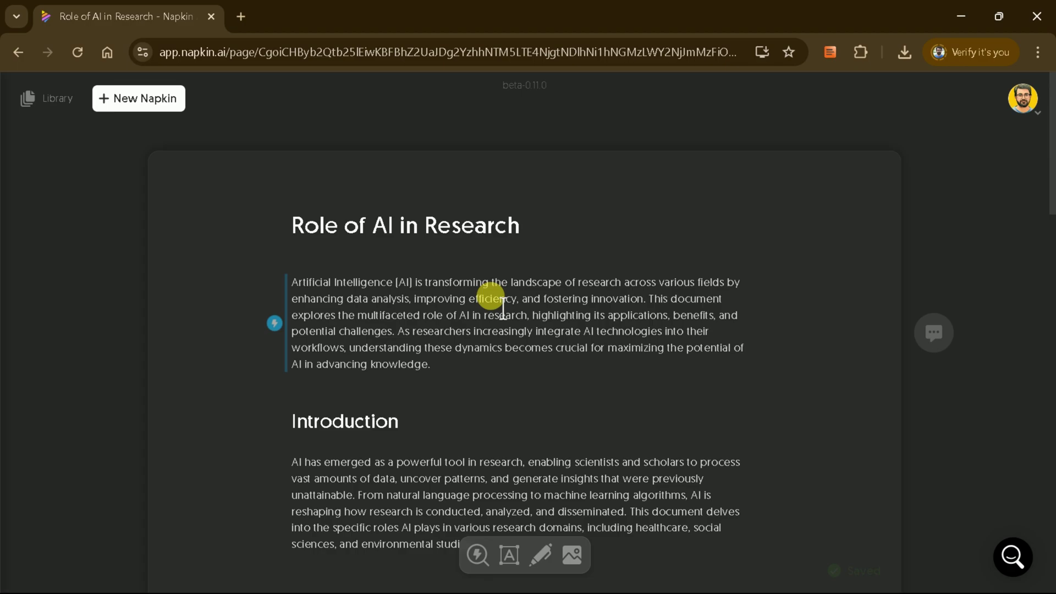
{"action": "scroll", "coordinate": [502, 308], "scroll_direction": "down", "scroll_amount": 20}
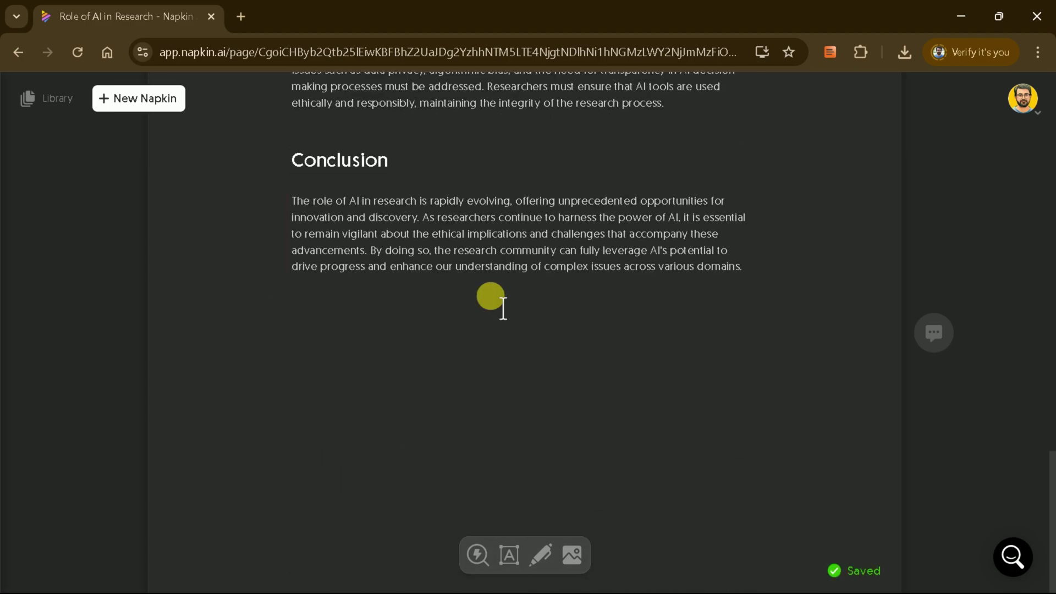
{"action": "scroll", "coordinate": [502, 305], "scroll_direction": "up", "scroll_amount": 20}
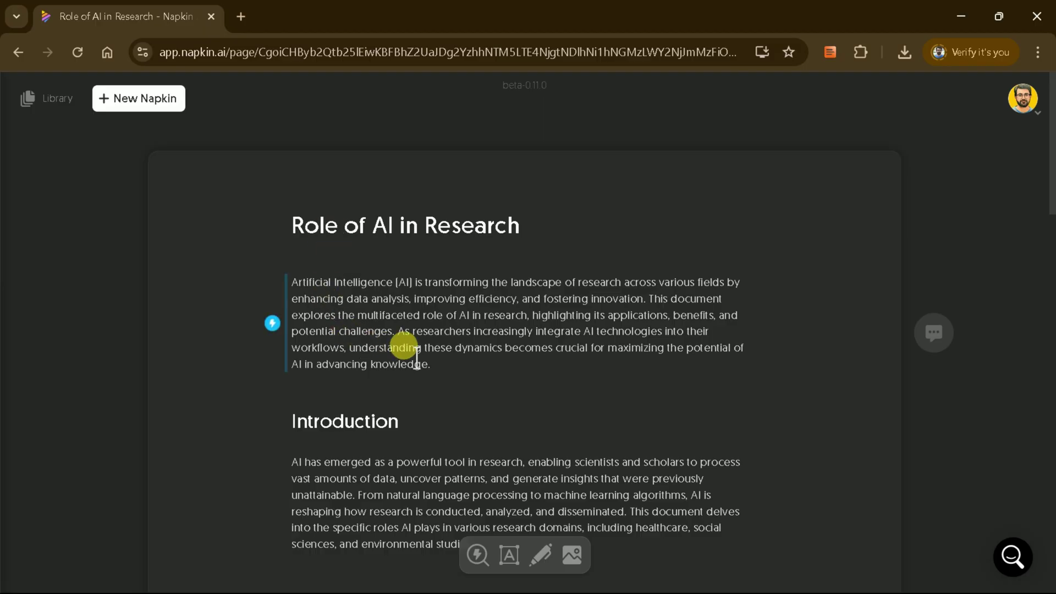
{"action": "scroll", "coordinate": [416, 358], "scroll_direction": "down", "scroll_amount": 3}
{"action": "scroll", "coordinate": [412, 344], "scroll_direction": "down", "scroll_amount": 5}
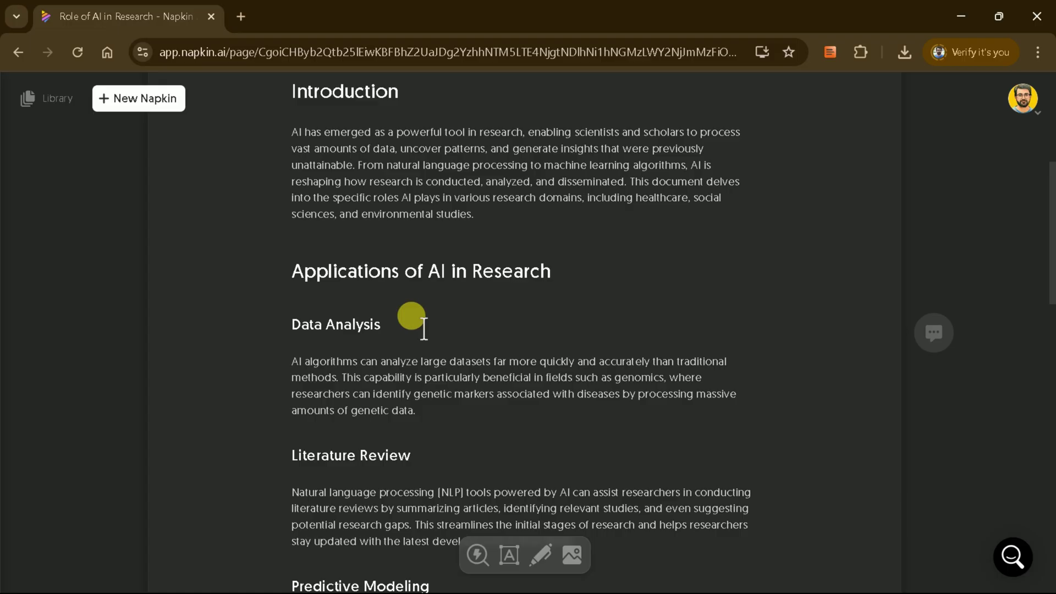
{"action": "scroll", "coordinate": [367, 367], "scroll_direction": "down", "scroll_amount": 3}
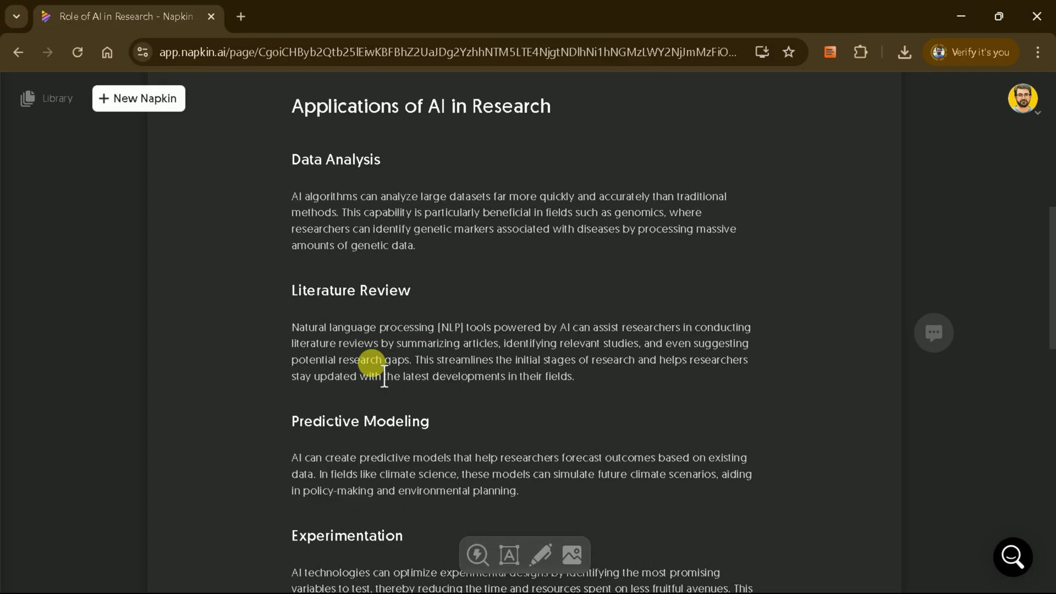
{"action": "scroll", "coordinate": [363, 372], "scroll_direction": "down", "scroll_amount": 5}
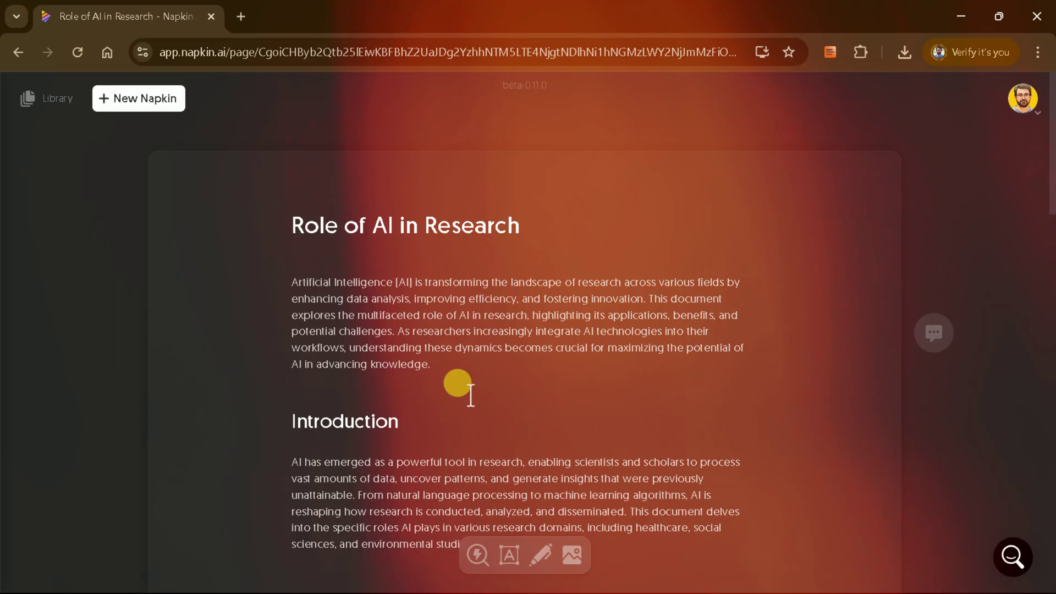
Step: Generate a visual for the title and opening paragraph using the full-colour brain diagram
{"action": "left_click_drag", "start_coordinate": [471, 395], "coordinate": [279, 302]}
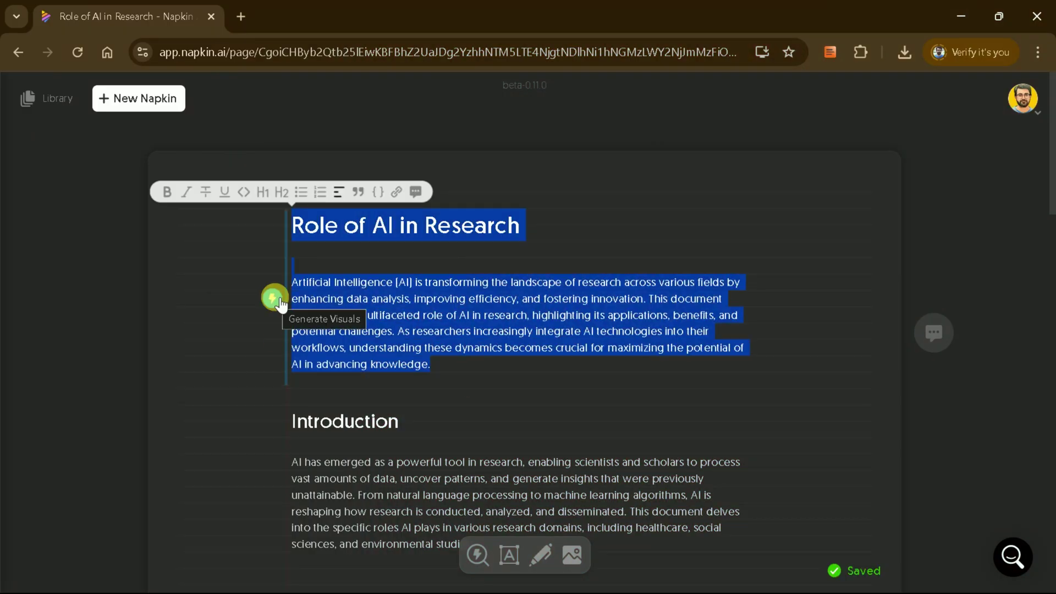
{"action": "left_click", "coordinate": [274, 297]}
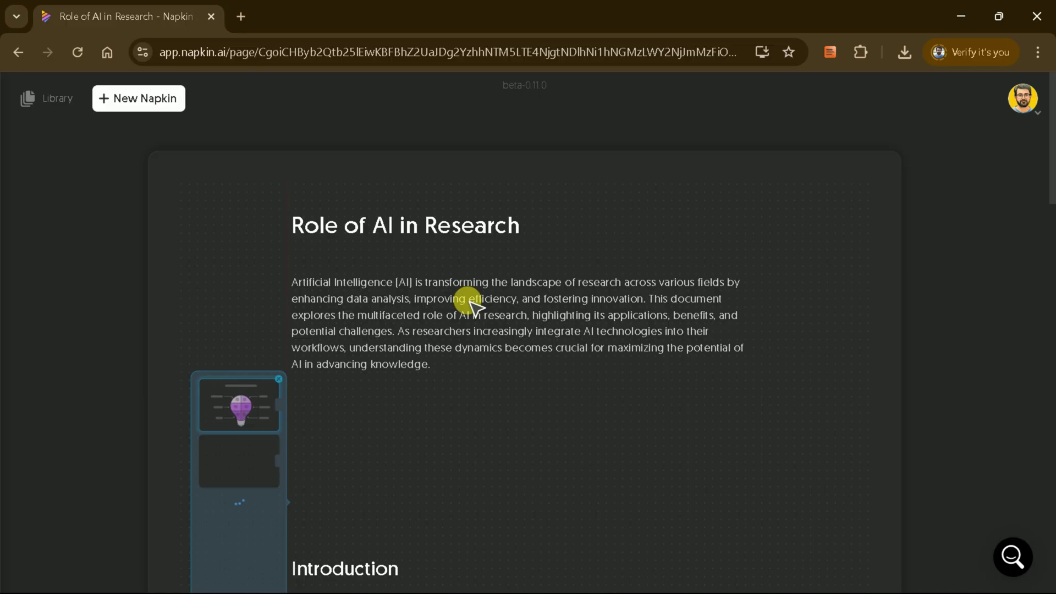
{"action": "scroll", "coordinate": [582, 341], "scroll_direction": "down", "scroll_amount": 3}
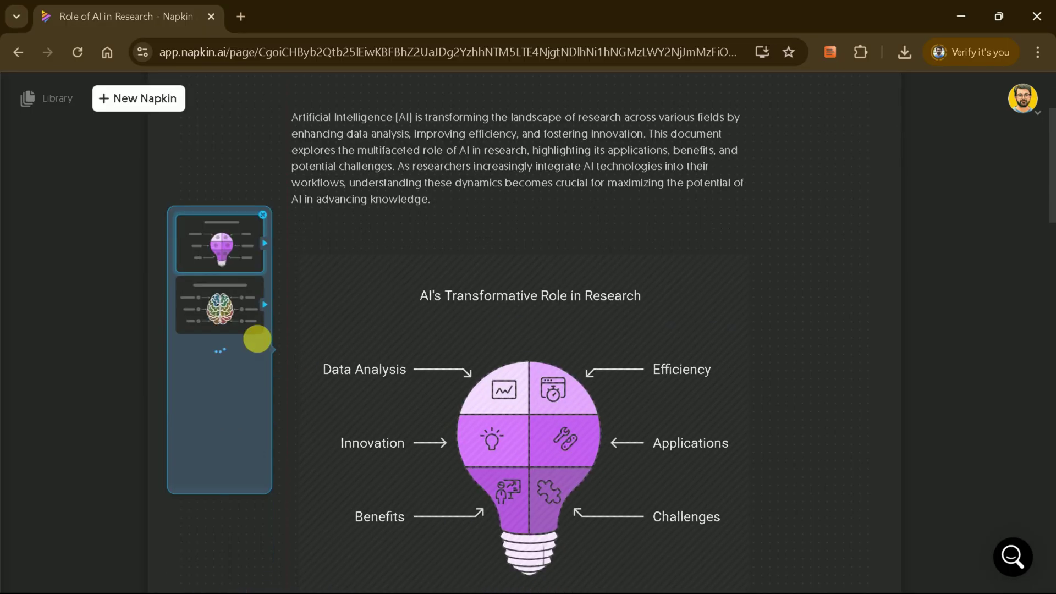
{"action": "left_click", "coordinate": [254, 332]}
{"action": "left_click", "coordinate": [219, 427]}
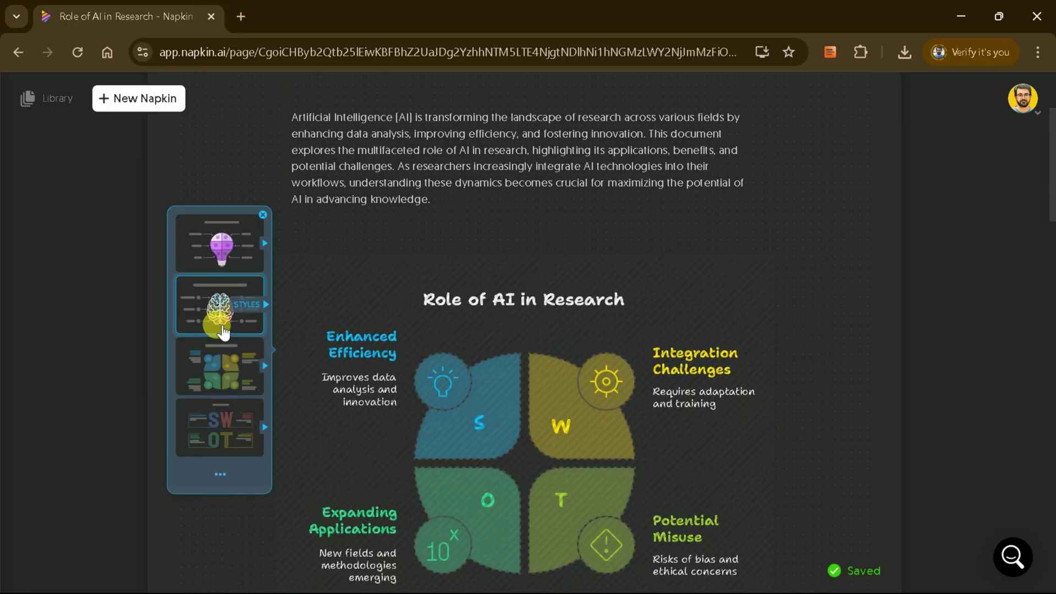
{"action": "left_click", "coordinate": [223, 332]}
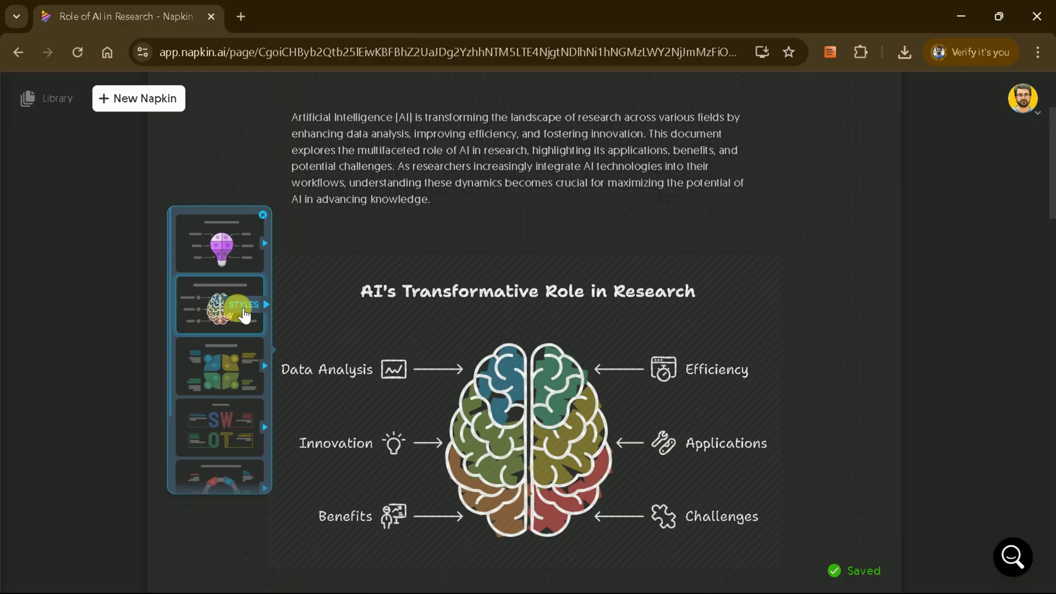
{"action": "left_click", "coordinate": [244, 308]}
{"action": "left_click", "coordinate": [222, 241]}
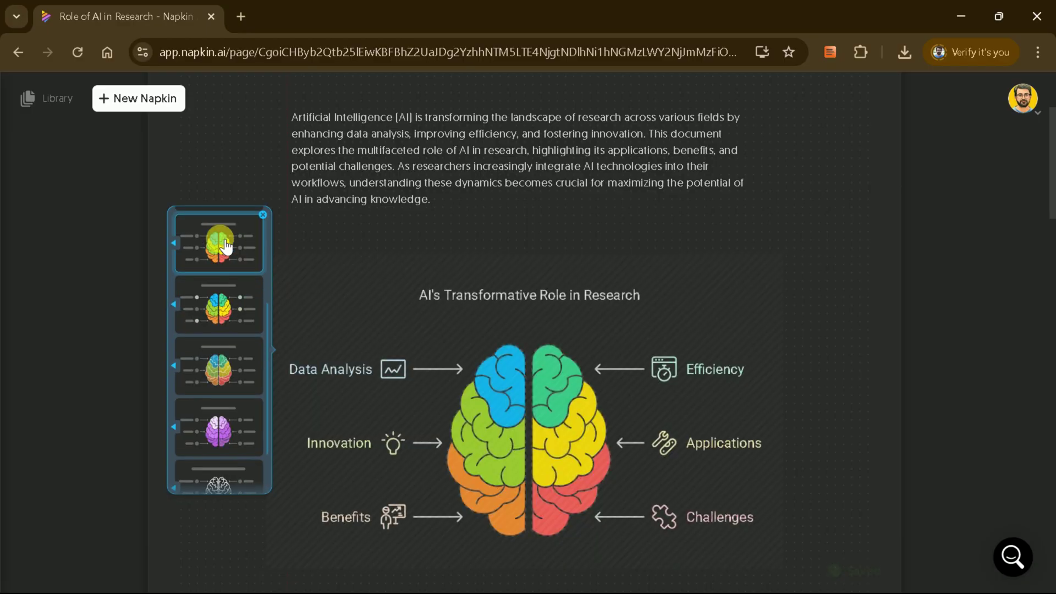
Step: Select the diagram's title text and its Data Analysis chart icon
{"action": "scroll", "coordinate": [385, 275], "scroll_direction": "down", "scroll_amount": 2}
{"action": "left_click", "coordinate": [504, 220]}
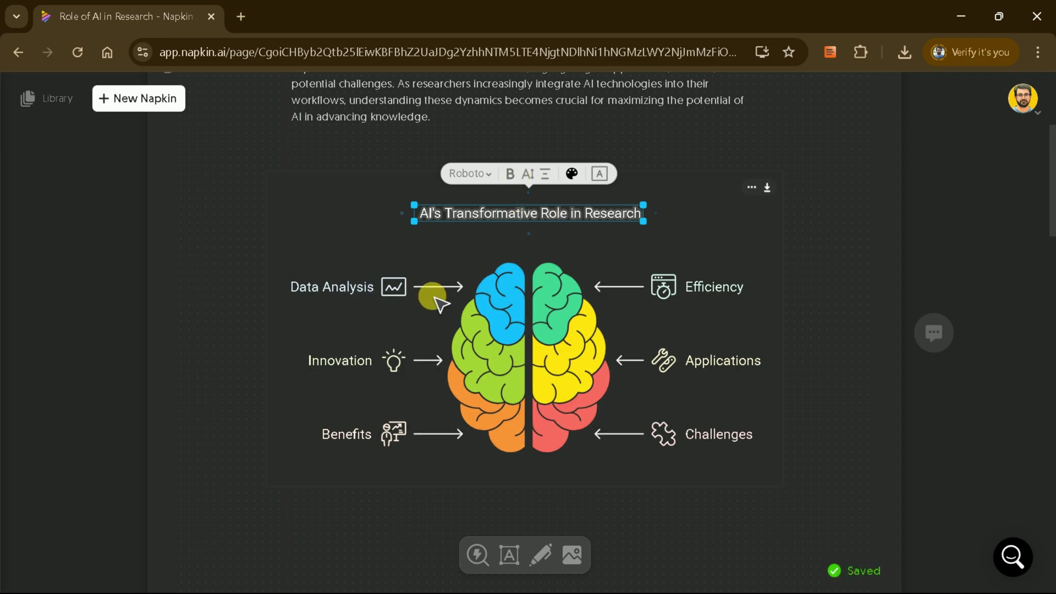
{"action": "left_click", "coordinate": [404, 294]}
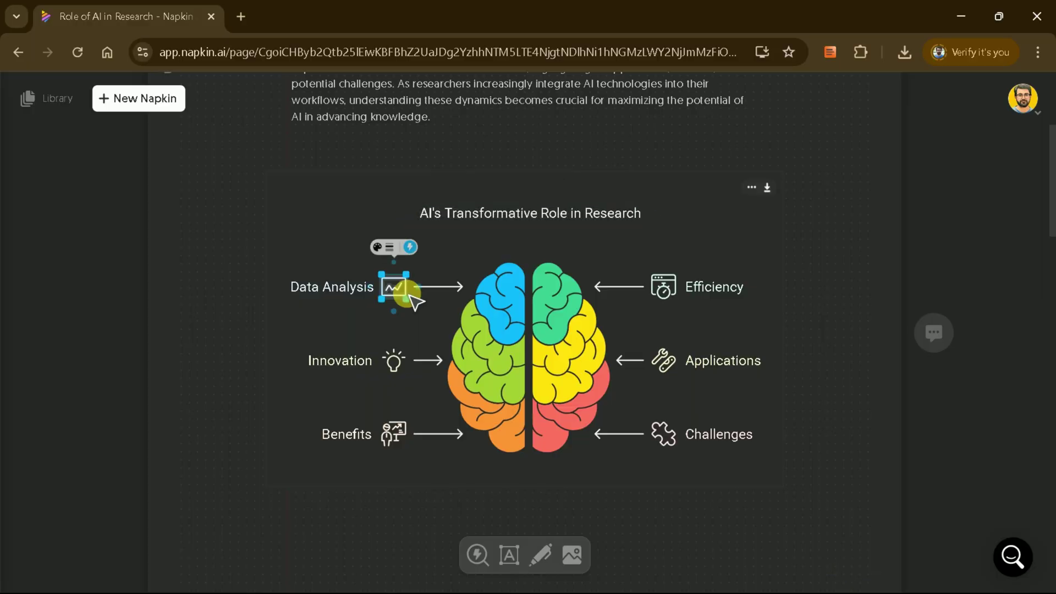
Step: Give the Introduction section a head-shaped visual after trying lightbulb and Venn designs
{"action": "scroll", "coordinate": [413, 300], "scroll_direction": "down", "scroll_amount": 8}
{"action": "left_click_drag", "start_coordinate": [473, 342], "coordinate": [322, 220]}
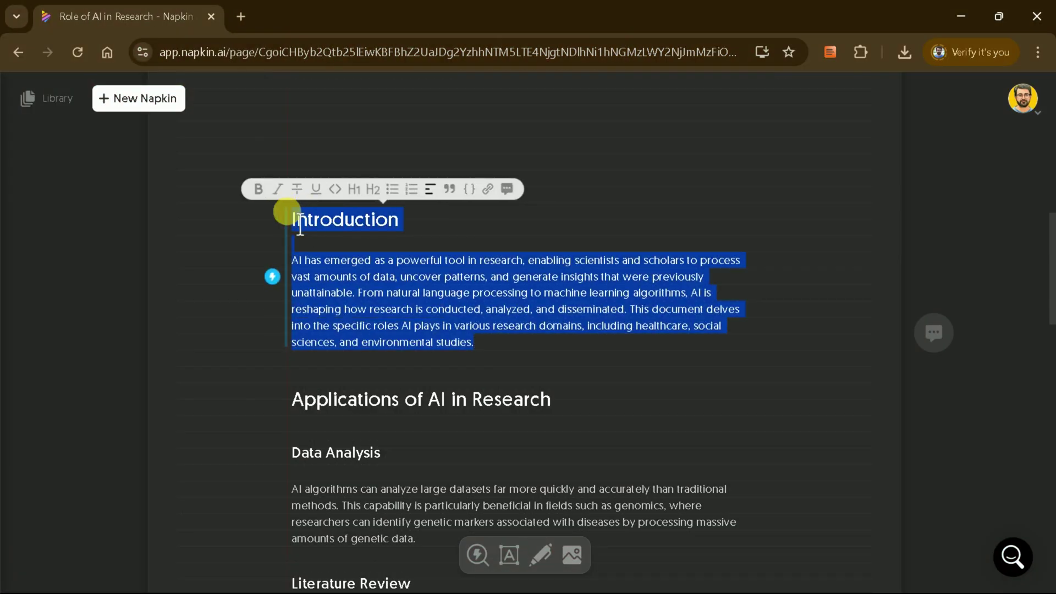
{"action": "left_click", "coordinate": [283, 288]}
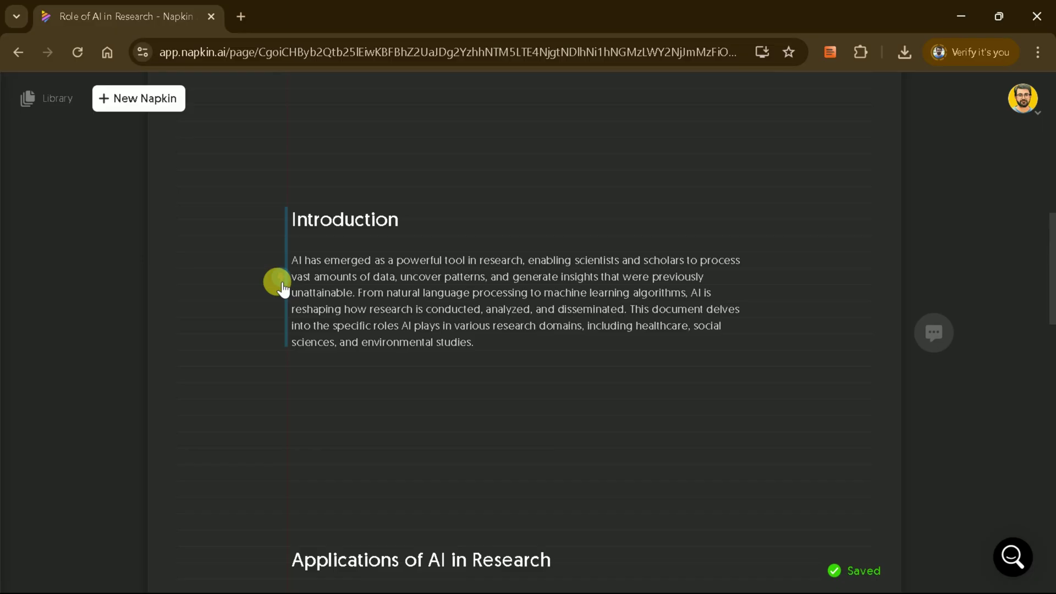
{"action": "left_click", "coordinate": [235, 330]}
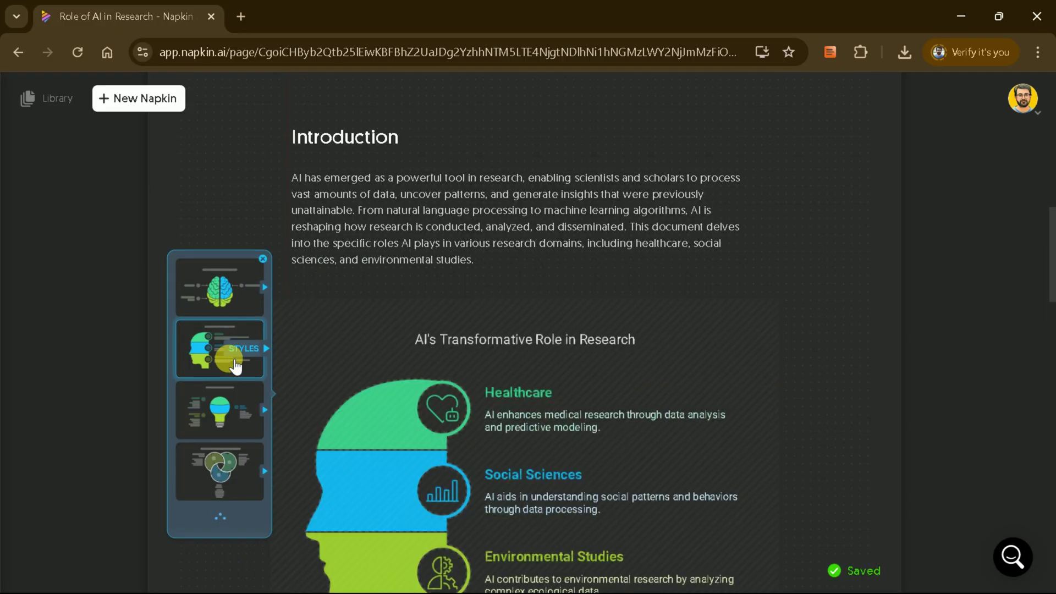
{"action": "left_click", "coordinate": [228, 385]}
{"action": "left_click", "coordinate": [226, 385]}
{"action": "left_click", "coordinate": [238, 291]}
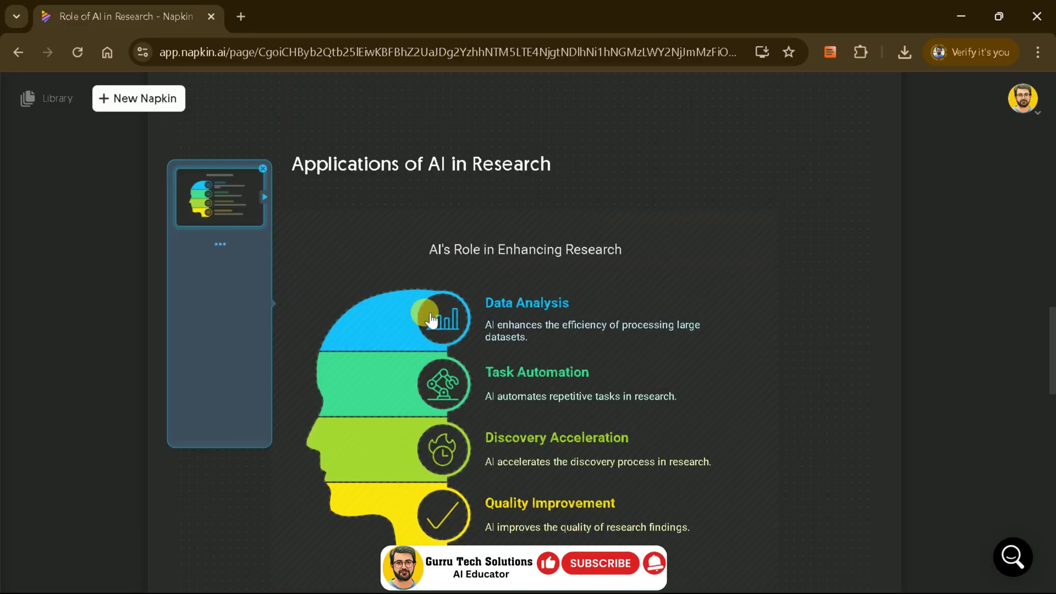
Step: Set the Applications section's visual to the SWOT diagram 'AI in Research Applications'
{"action": "left_click", "coordinate": [222, 289]}
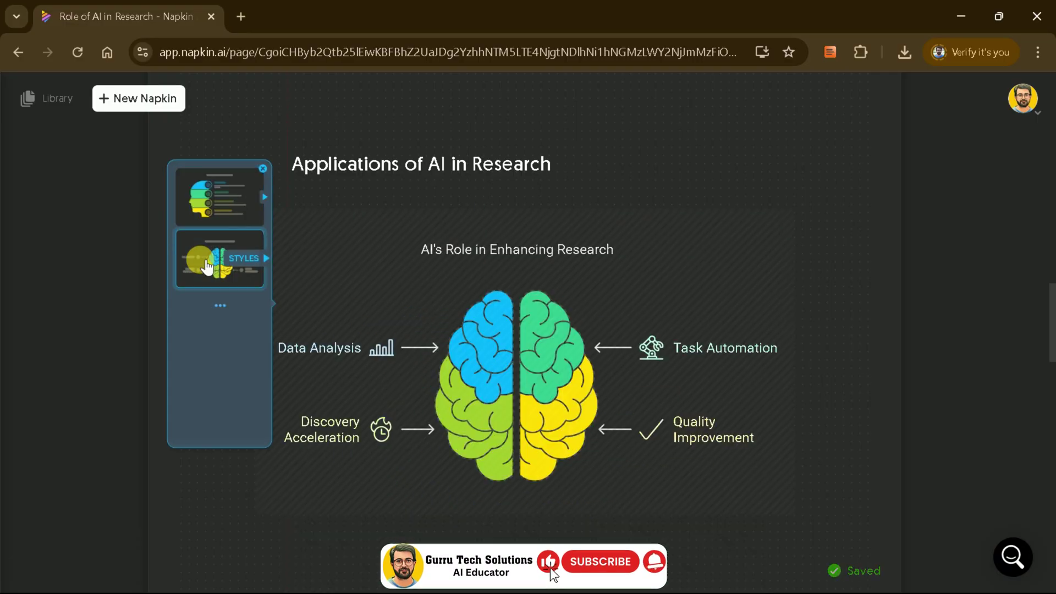
{"action": "left_click", "coordinate": [226, 338]}
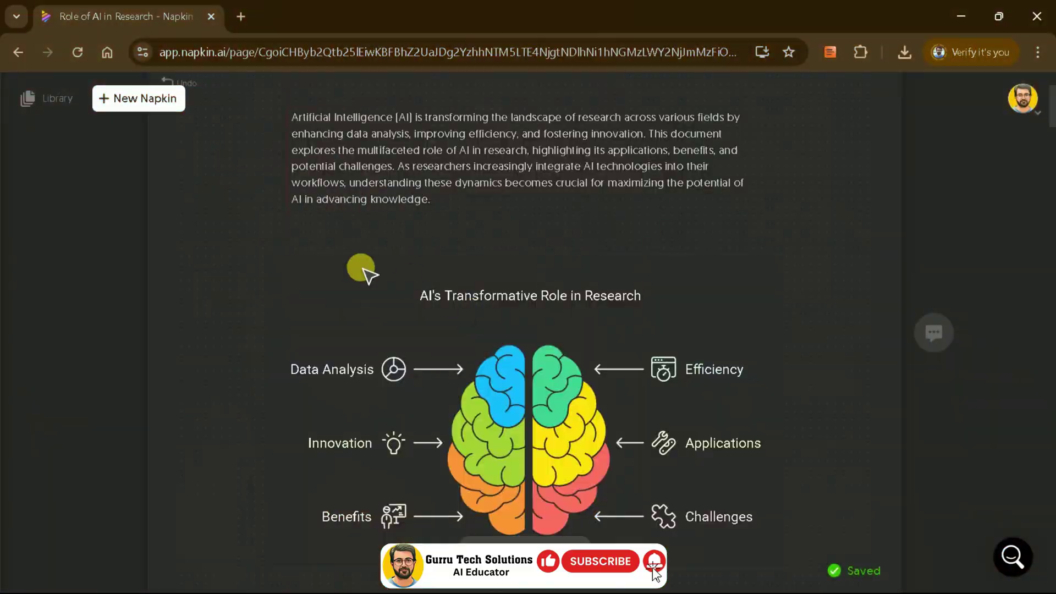
{"action": "scroll", "coordinate": [188, 251], "scroll_direction": "up", "scroll_amount": 2}
{"action": "scroll", "coordinate": [502, 331], "scroll_direction": "down", "scroll_amount": 3}
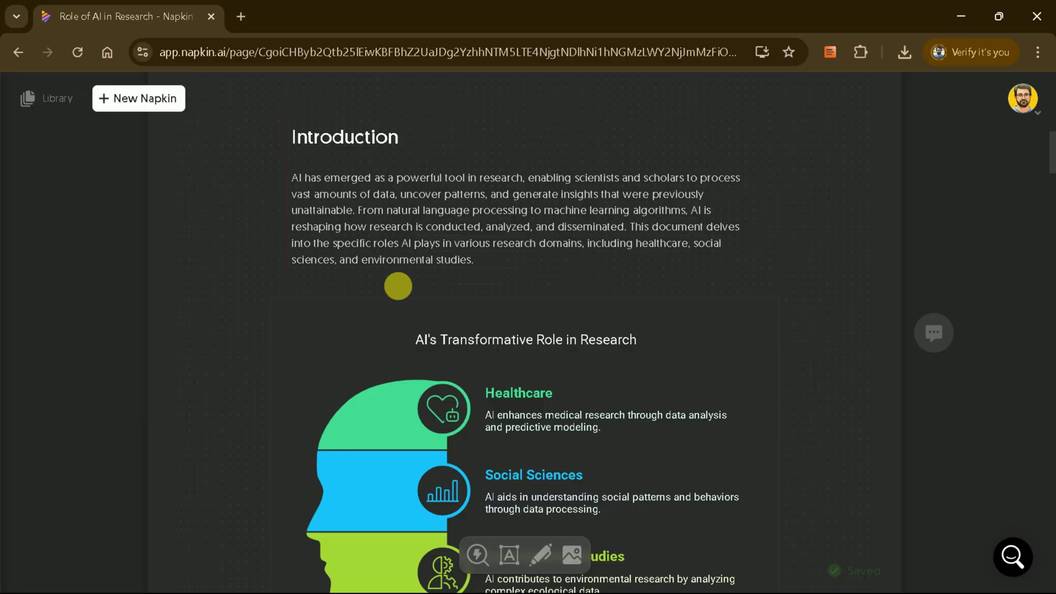
{"action": "scroll", "coordinate": [427, 301], "scroll_direction": "down", "scroll_amount": 10}
{"action": "scroll", "coordinate": [477, 408], "scroll_direction": "down", "scroll_amount": 15}
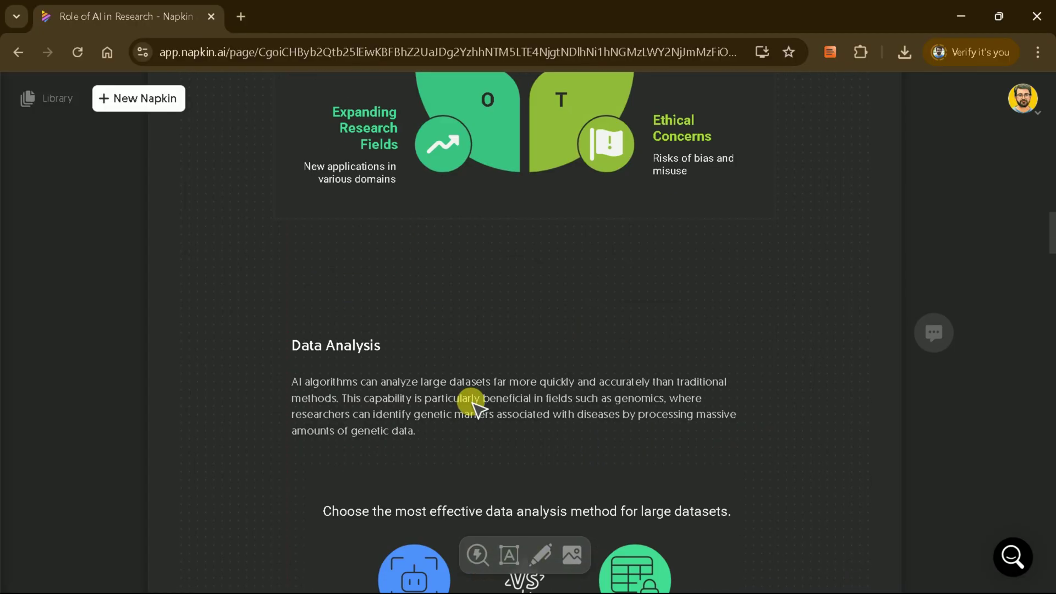
{"action": "scroll", "coordinate": [484, 418], "scroll_direction": "down", "scroll_amount": 20}
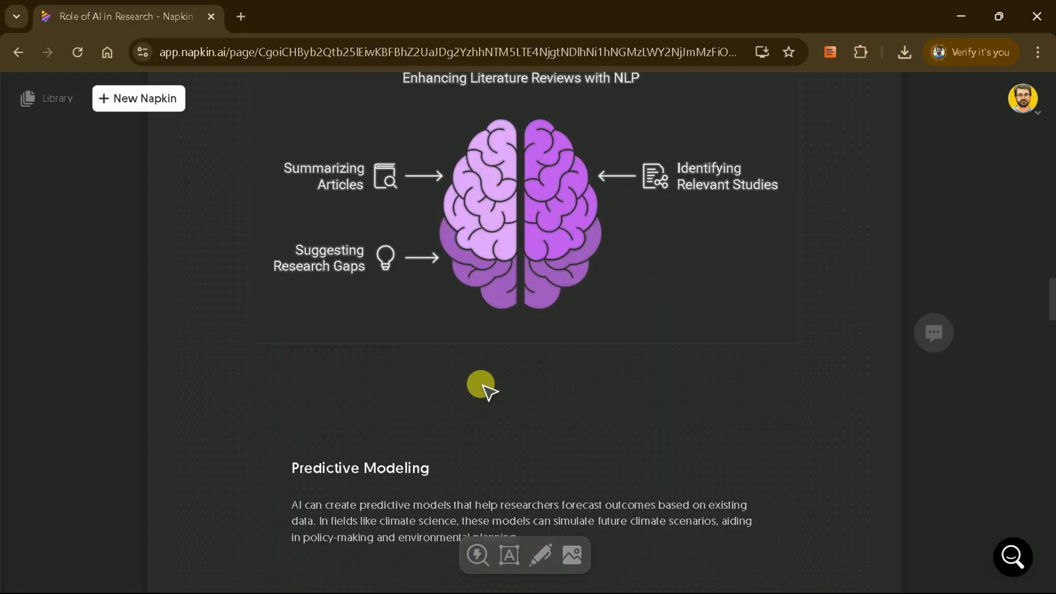
{"action": "scroll", "coordinate": [491, 393], "scroll_direction": "down", "scroll_amount": 20}
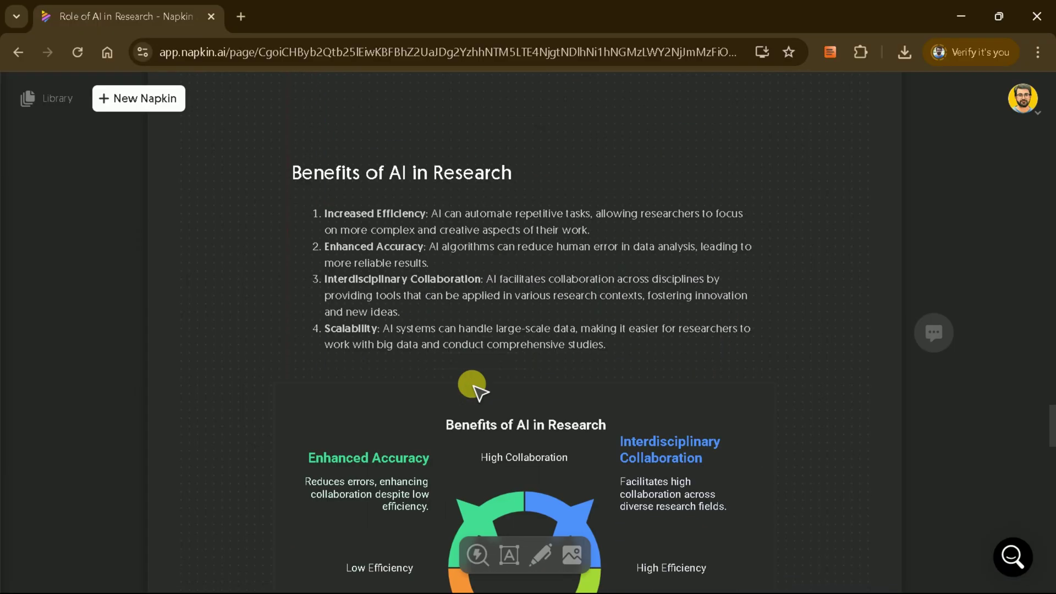
{"action": "scroll", "coordinate": [506, 395], "scroll_direction": "down", "scroll_amount": 20}
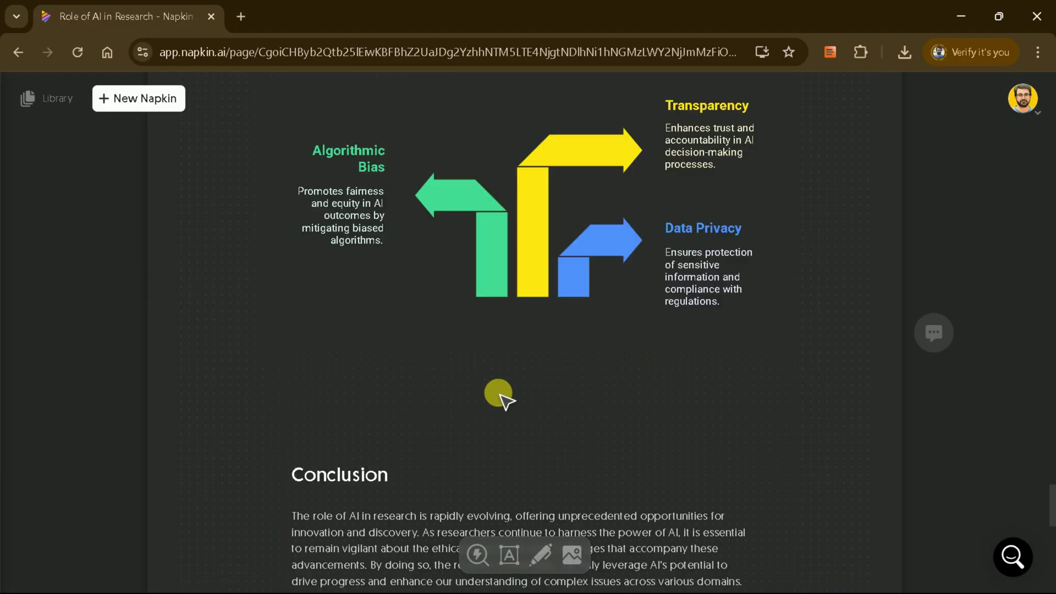
{"action": "scroll", "coordinate": [528, 401], "scroll_direction": "up", "scroll_amount": 3}
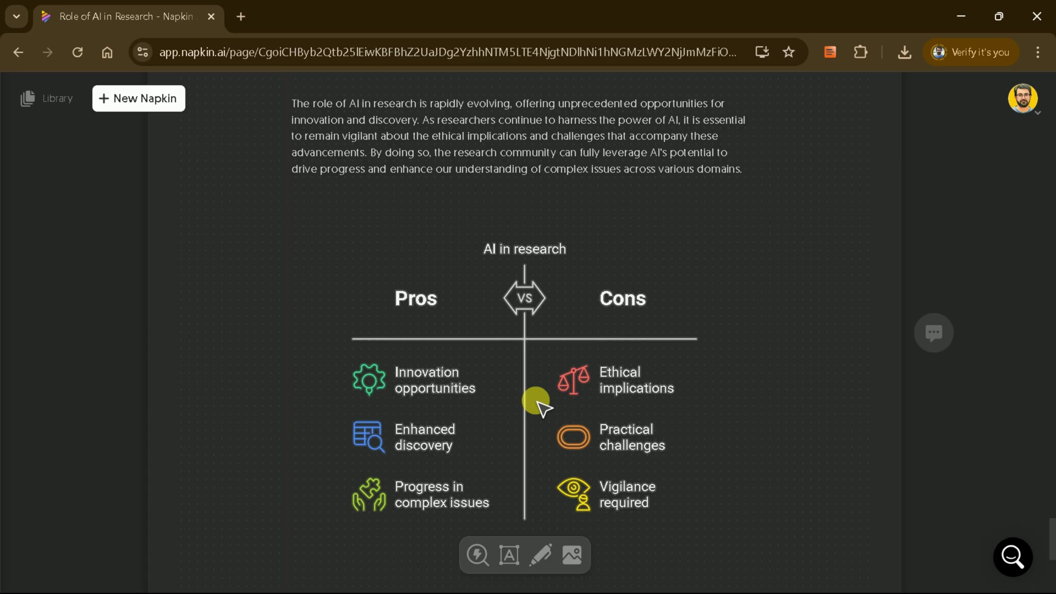
{"action": "left_click_drag", "start_coordinate": [1052, 541], "coordinate": [1051, 105]}
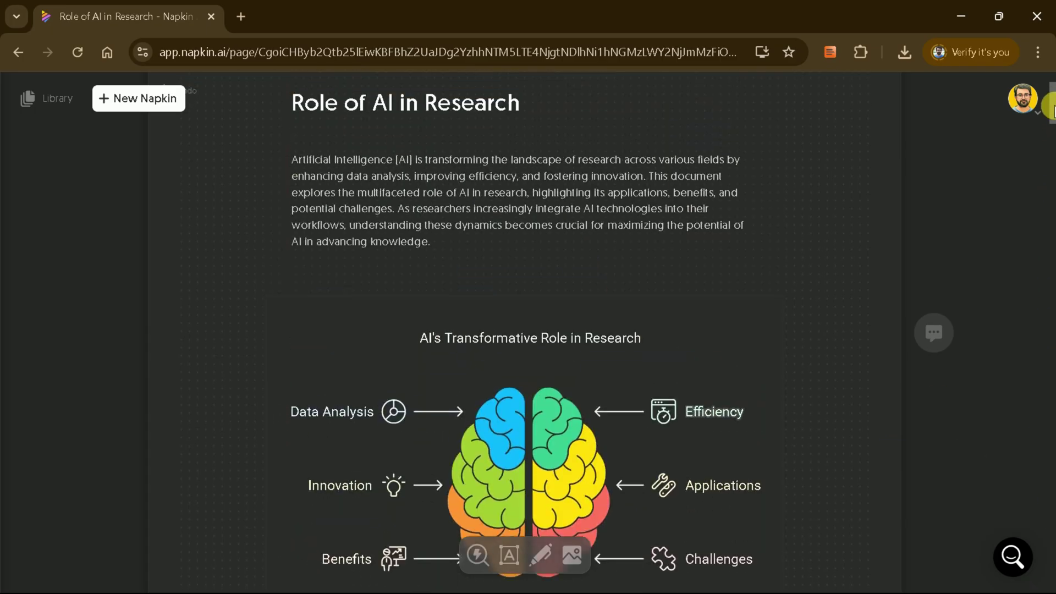
Step: Download the brain, head and SWOT diagrams as PowerPoint files
{"action": "scroll", "coordinate": [865, 283], "scroll_direction": "down", "scroll_amount": 3}
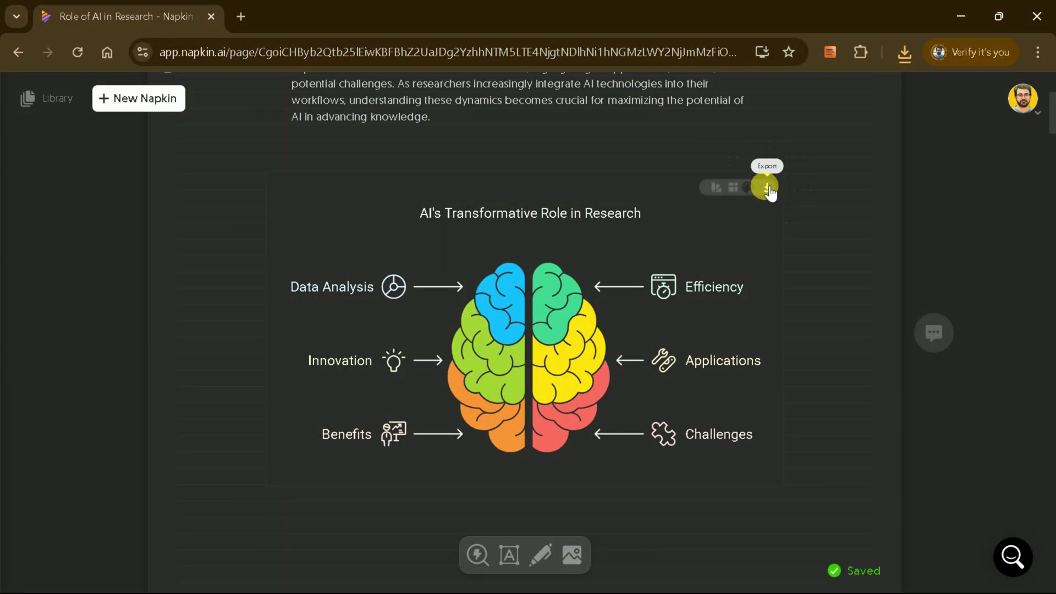
{"action": "left_click", "coordinate": [767, 188]}
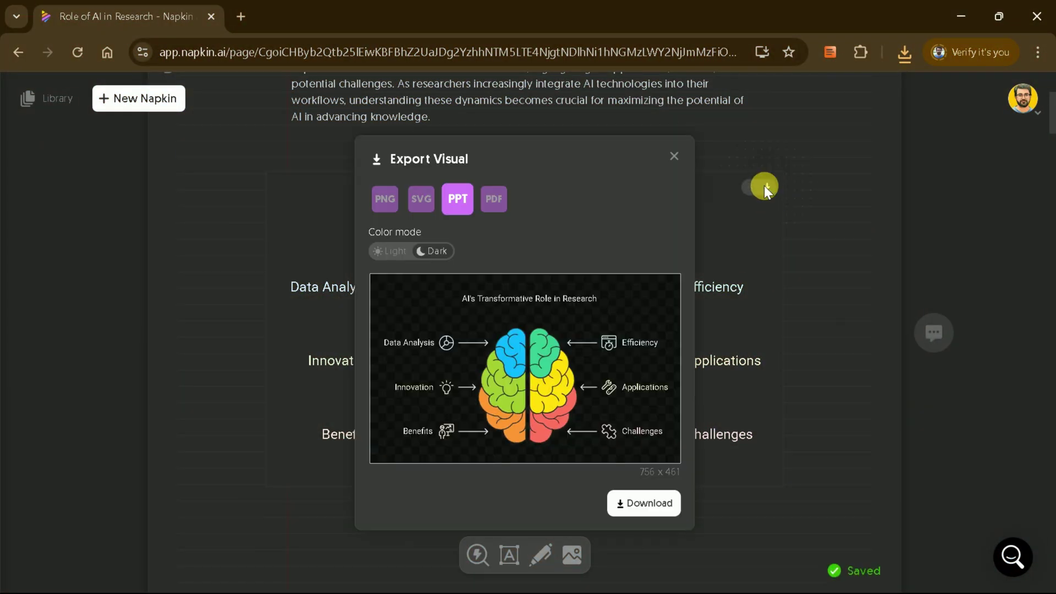
{"action": "left_click", "coordinate": [645, 503]}
{"action": "left_click", "coordinate": [888, 94]}
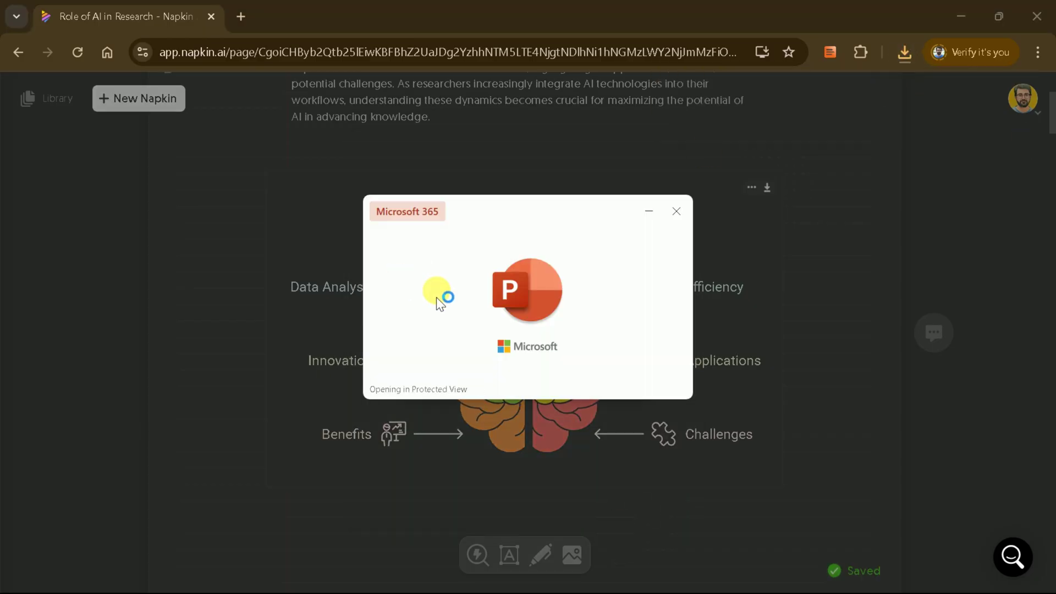
{"action": "left_click", "coordinate": [657, 77]}
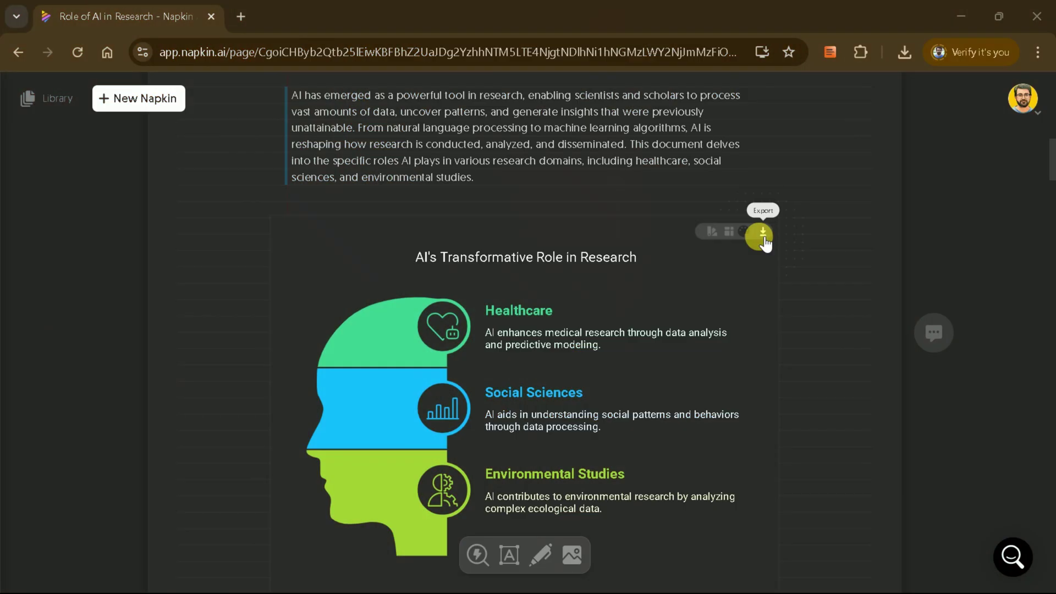
{"action": "left_click", "coordinate": [759, 236]}
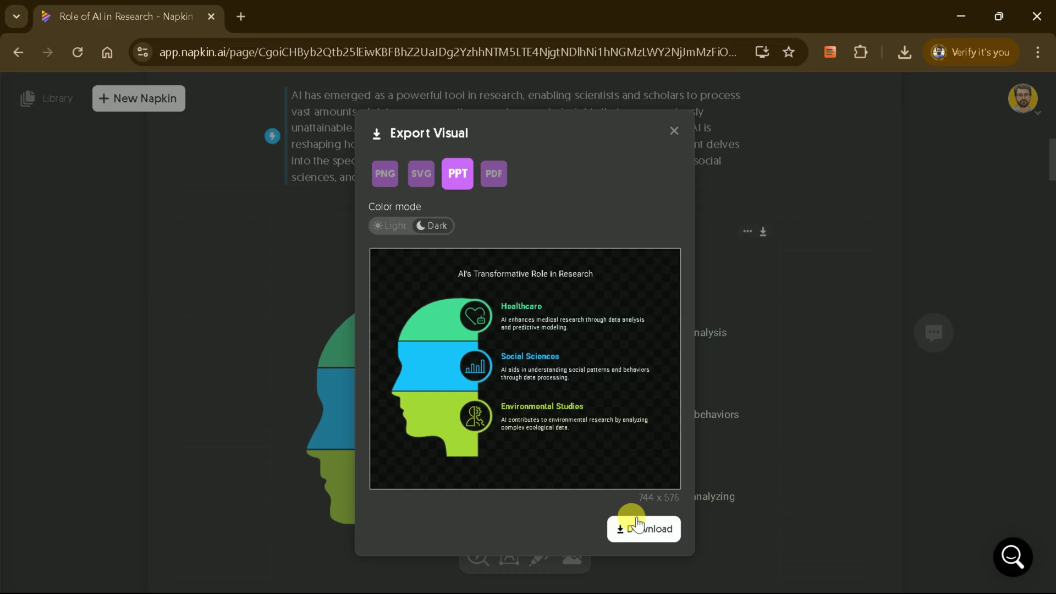
{"action": "left_click", "coordinate": [632, 525]}
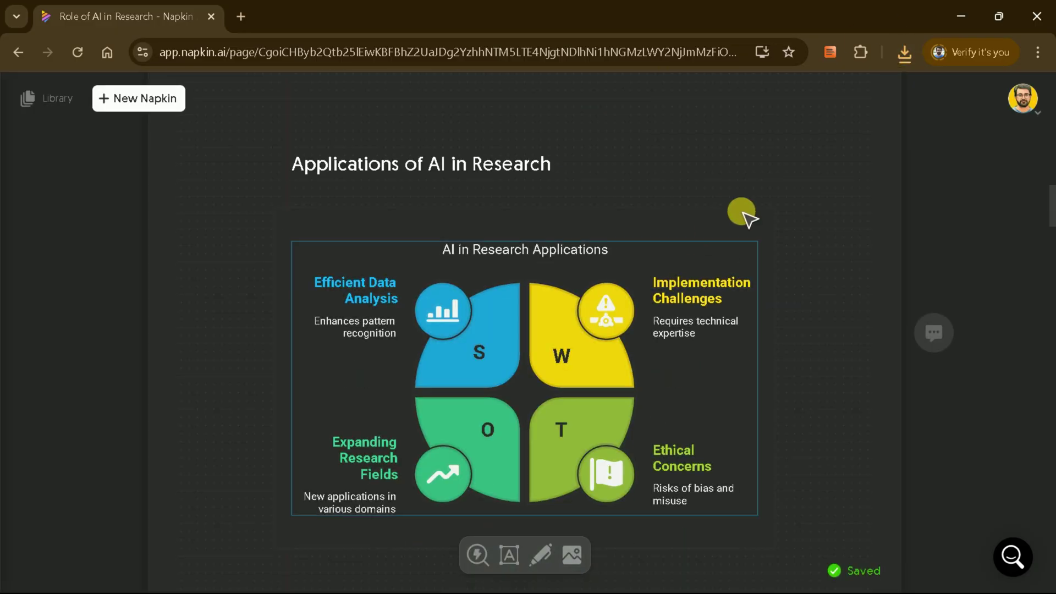
{"action": "left_click", "coordinate": [759, 224]}
{"action": "left_click", "coordinate": [660, 513]}
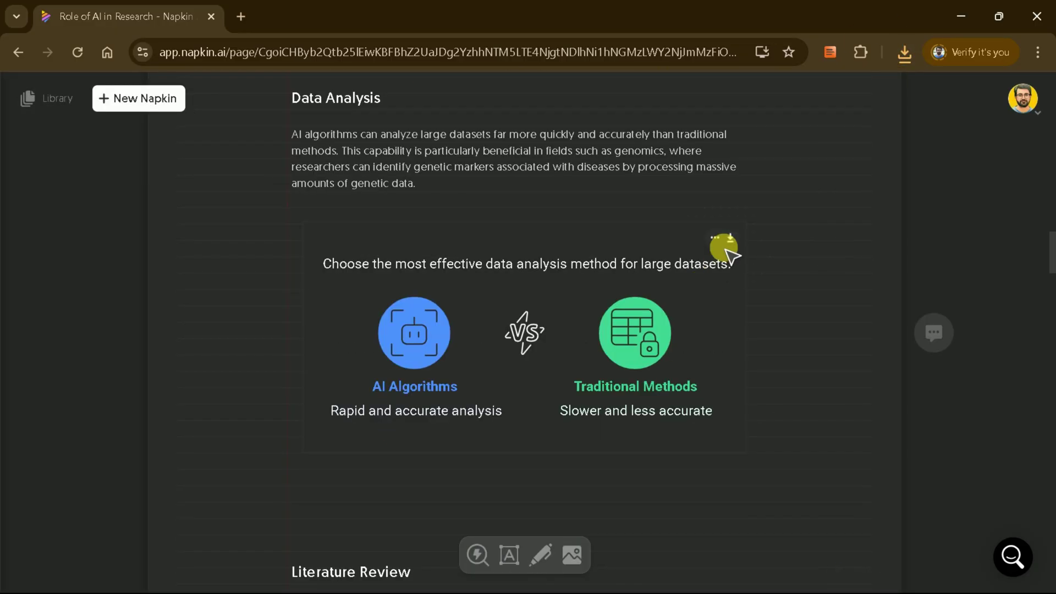
Step: Export the next diagram as PPT and open the brain-diagram export in PowerPoint
{"action": "left_click", "coordinate": [731, 238]}
{"action": "left_click", "coordinate": [447, 231]}
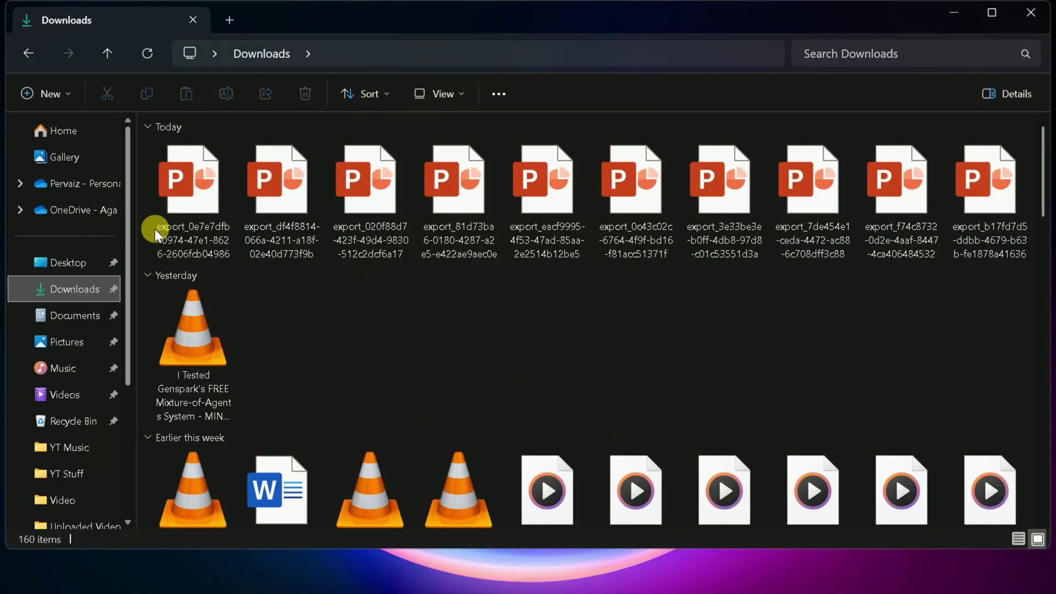
{"action": "double_click", "coordinate": [971, 228]}
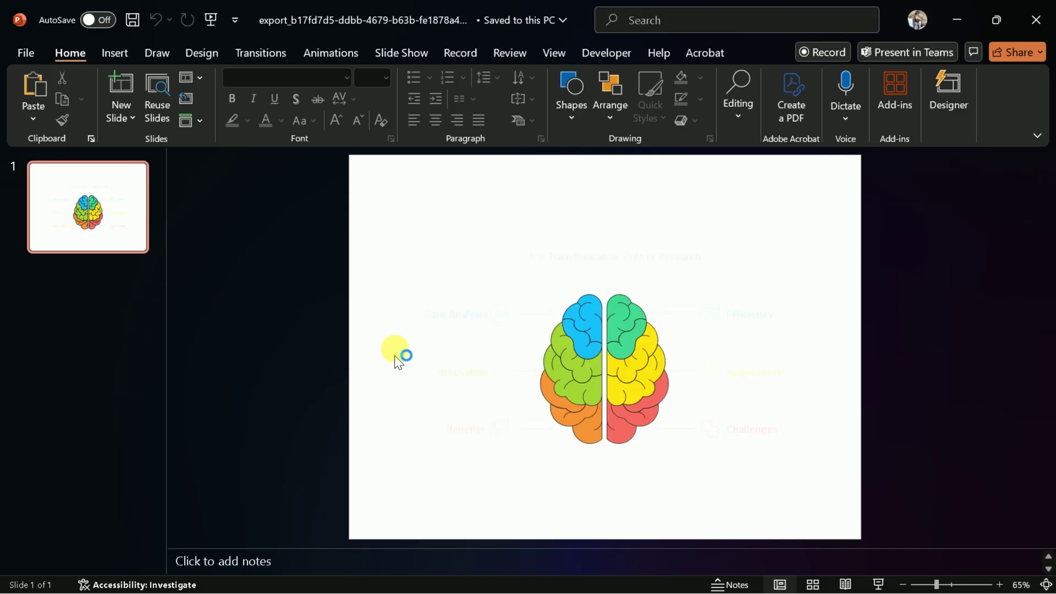
Step: Add a second slide and paste the copied head diagram onto it
{"action": "right_click", "coordinate": [80, 284]}
{"action": "left_click", "coordinate": [124, 352]}
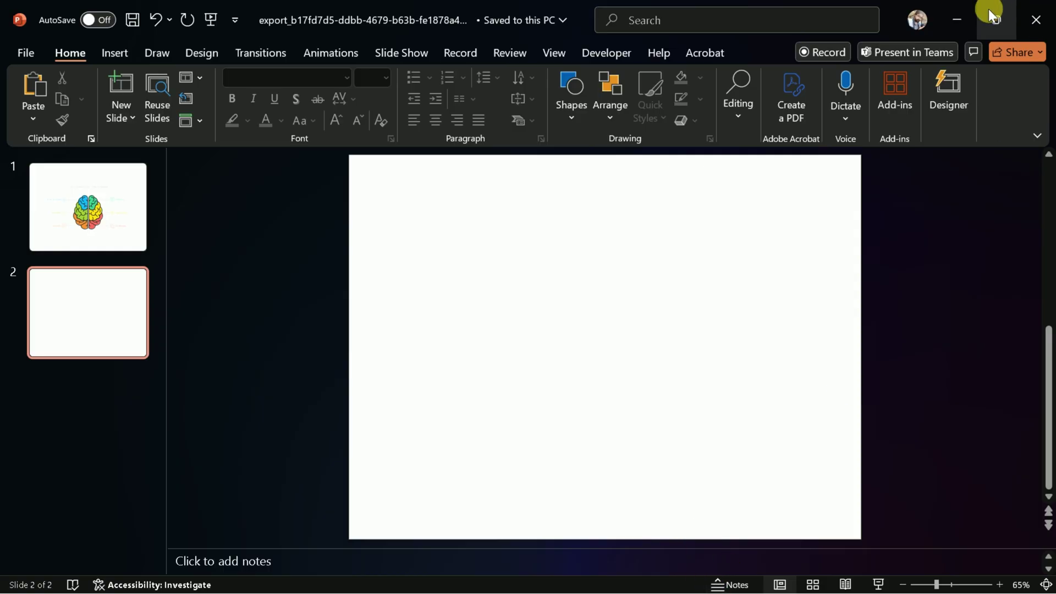
{"action": "left_click", "coordinate": [953, 15]}
{"action": "double_click", "coordinate": [905, 189]}
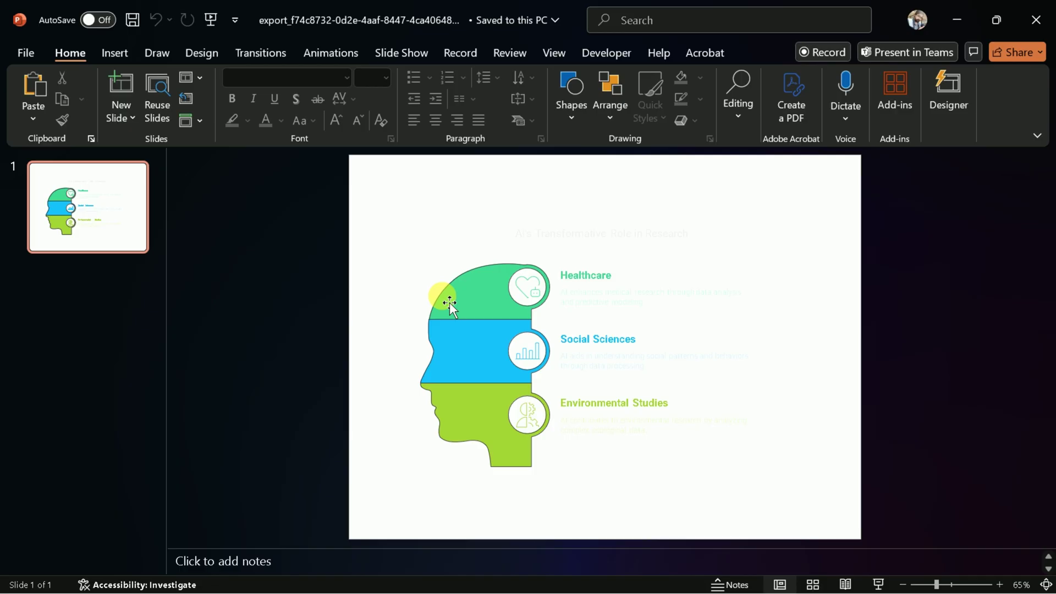
{"action": "key", "text": "ctrl+a"}
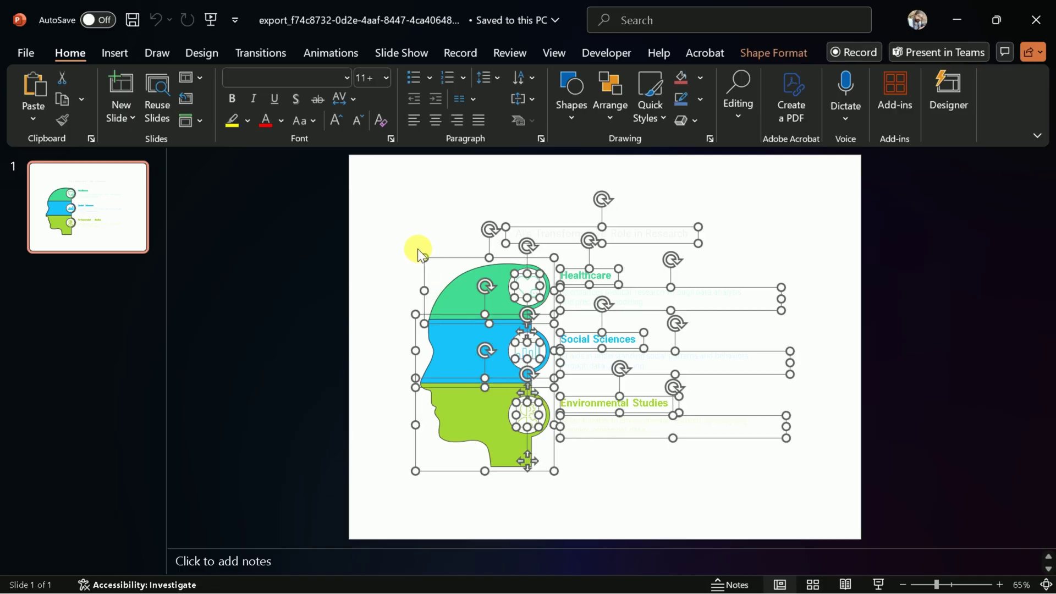
{"action": "right_click", "coordinate": [449, 302]}
{"action": "left_click", "coordinate": [493, 278]}
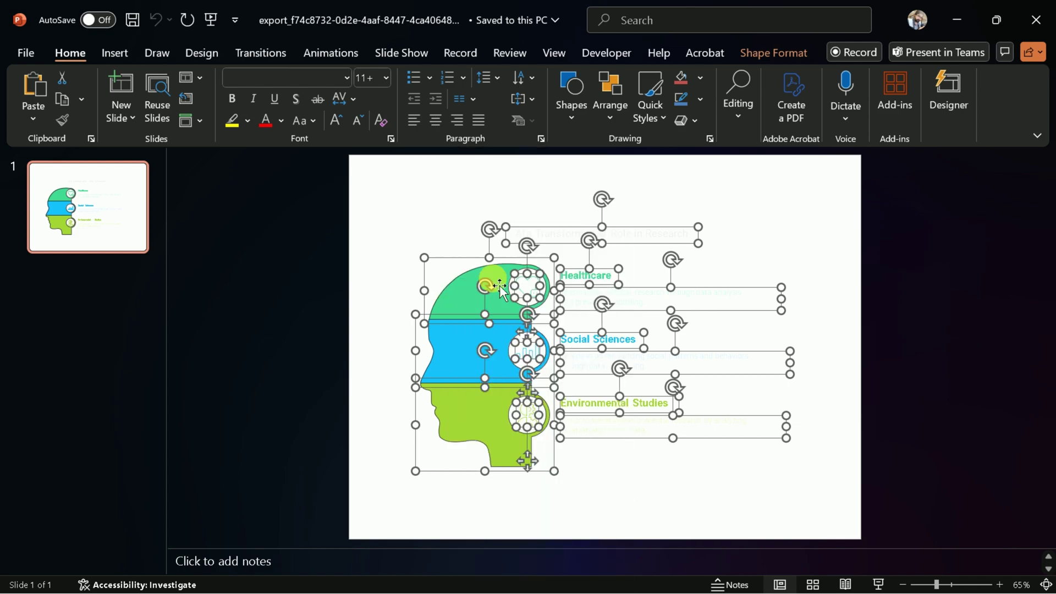
{"action": "left_click", "coordinate": [945, 24]}
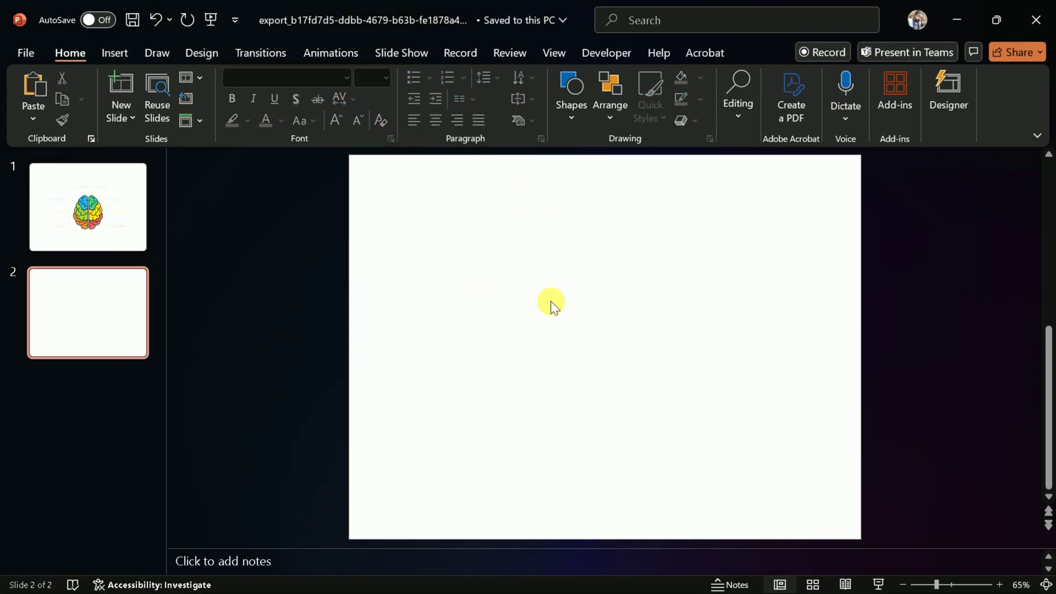
{"action": "key", "text": "ctrl+v"}
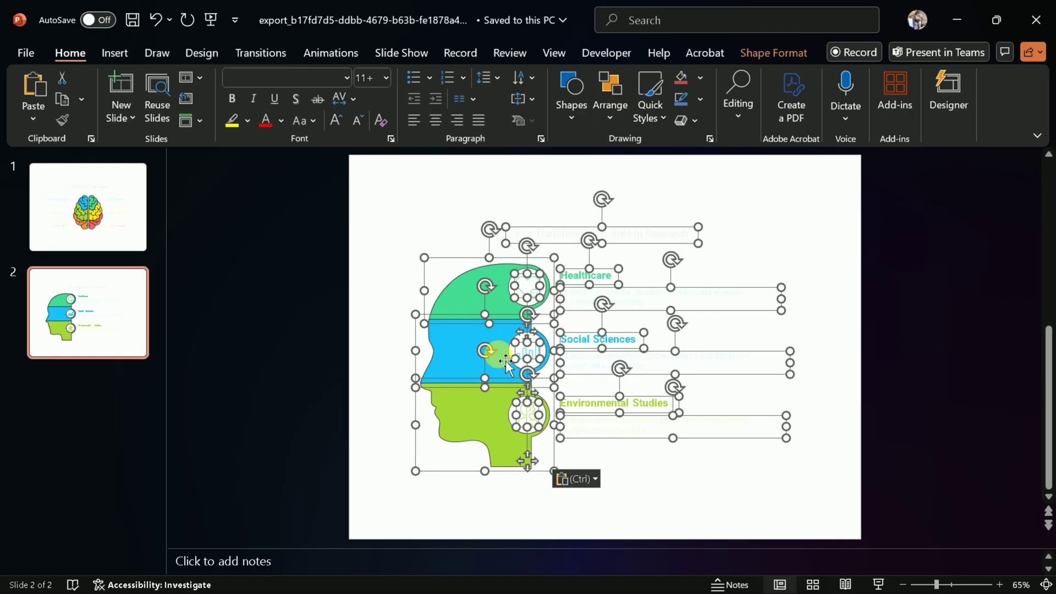
Step: Add slide 3 with the SWOT diagram pasted in, then a blank fourth slide
{"action": "left_click", "coordinate": [100, 401]}
{"action": "right_click", "coordinate": [100, 400]}
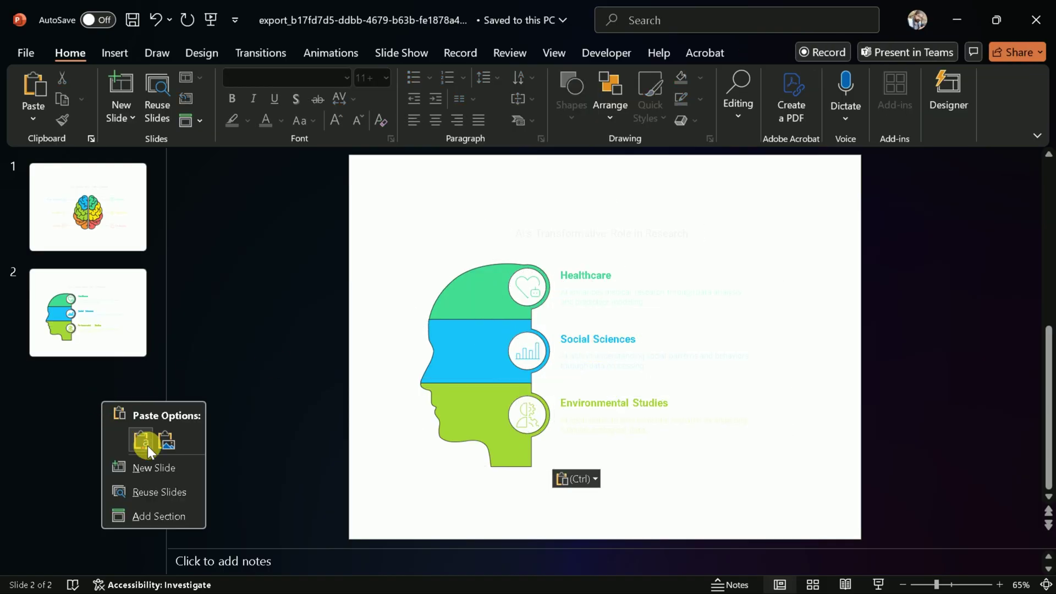
{"action": "left_click", "coordinate": [153, 474]}
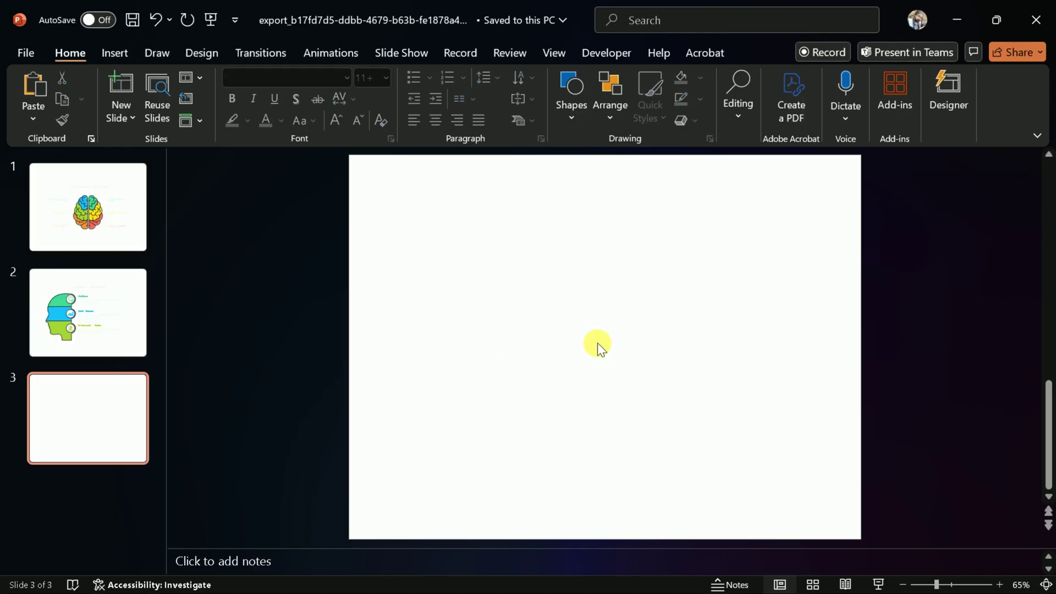
{"action": "key", "text": "ctrl+v"}
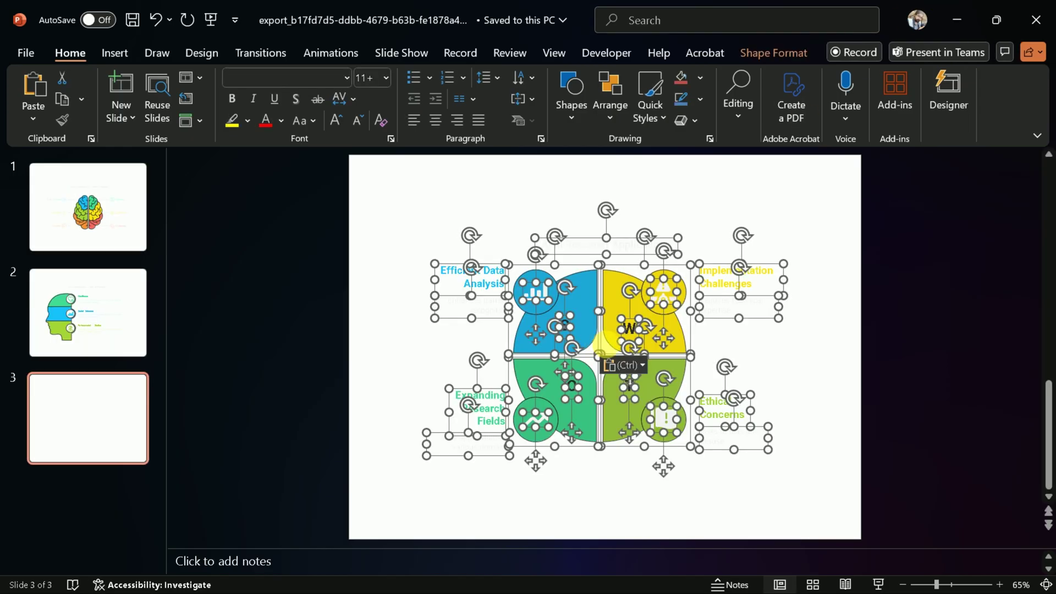
{"action": "left_click", "coordinate": [592, 496]}
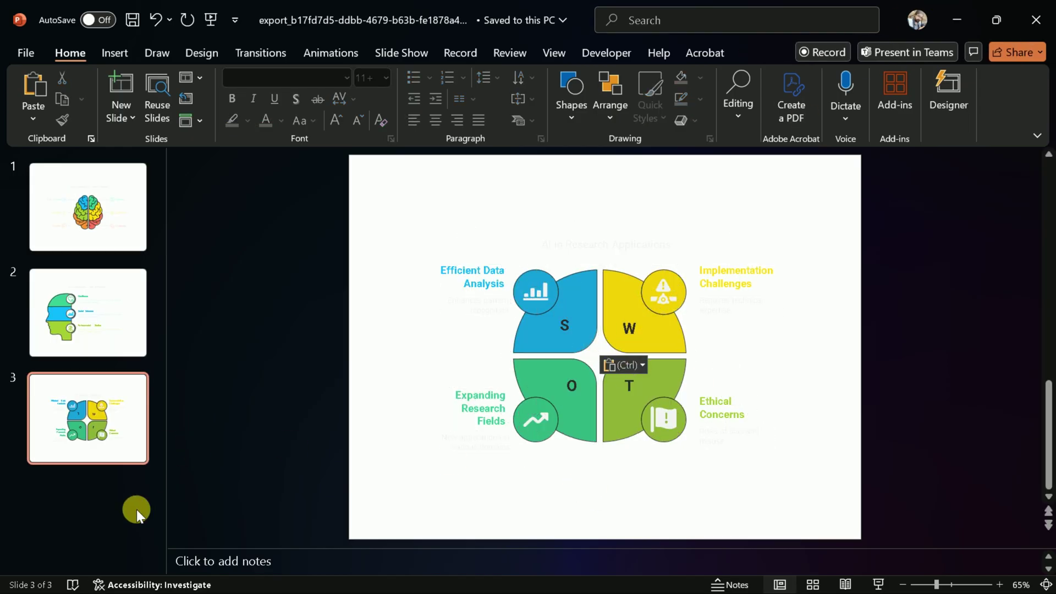
{"action": "right_click", "coordinate": [115, 507]}
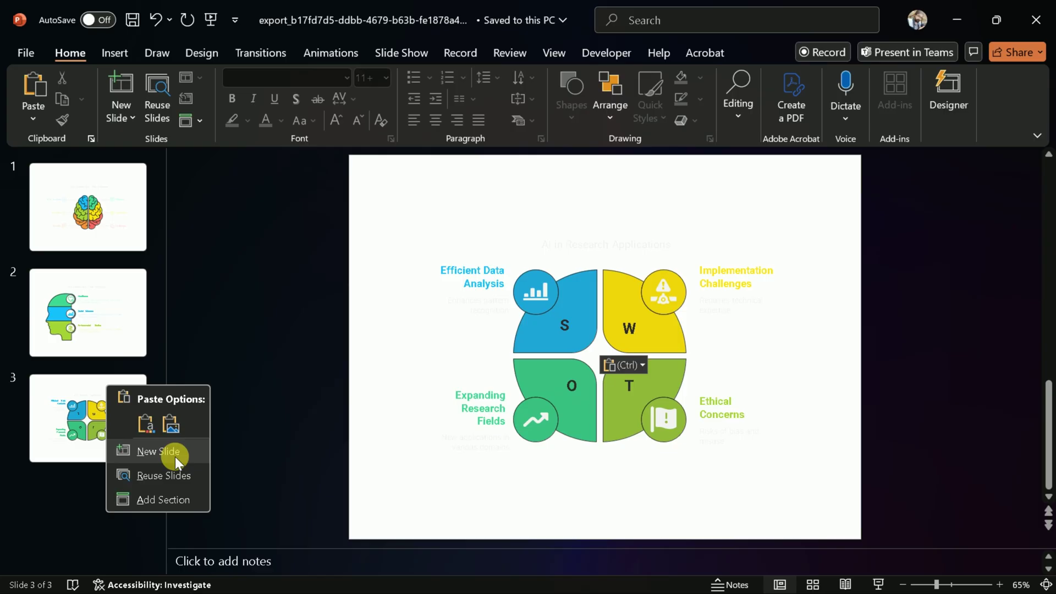
{"action": "left_click", "coordinate": [175, 454]}
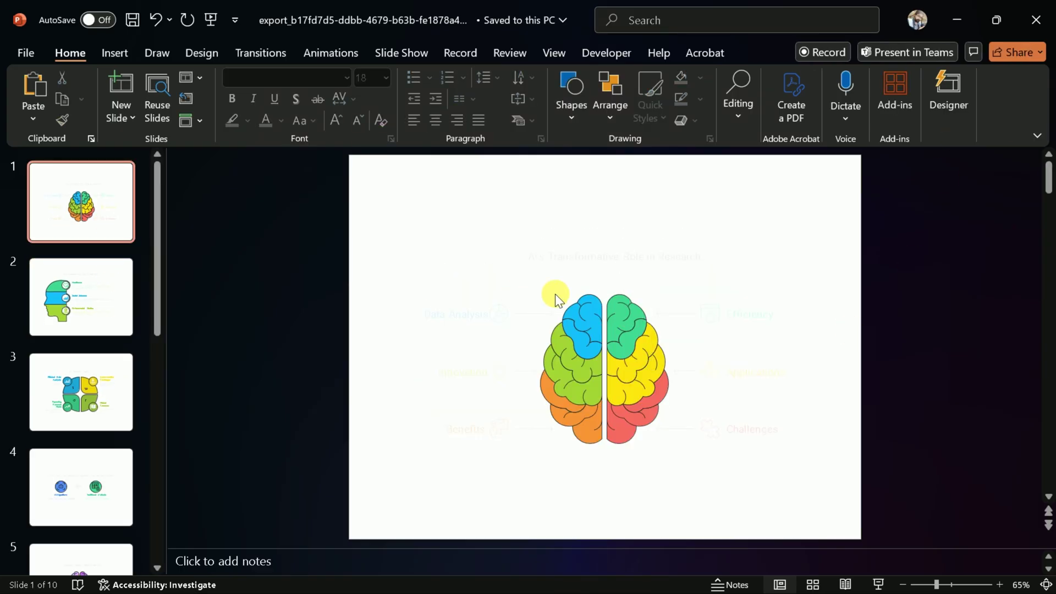
Step: Make slide 1's labels black and format the title as bold 14-pt Quire Sans
{"action": "key", "text": "ctrl+a"}
{"action": "left_click", "coordinate": [281, 121]}
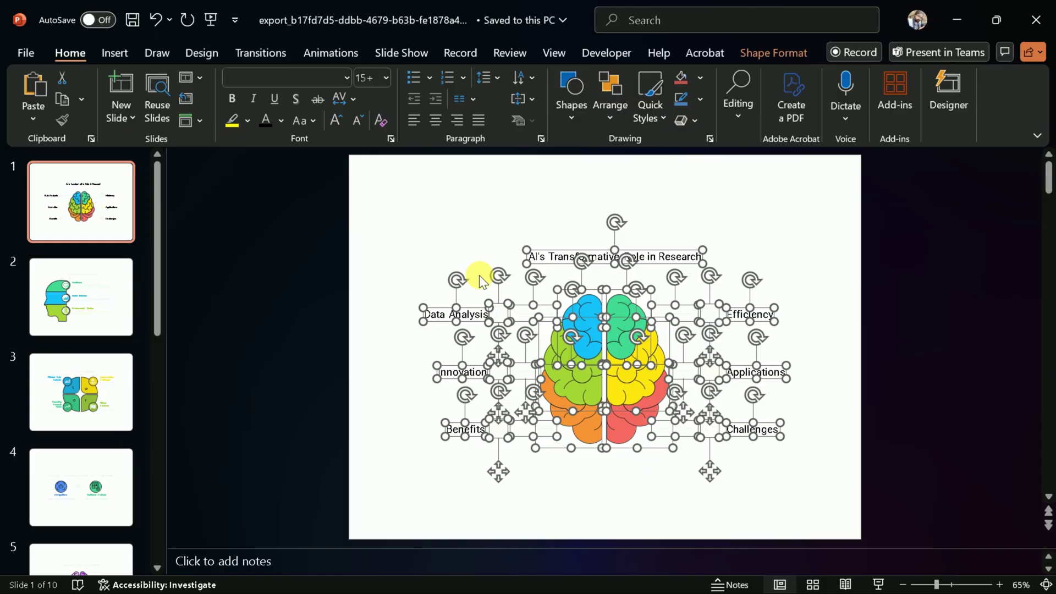
{"action": "left_click", "coordinate": [480, 281]}
{"action": "left_click", "coordinate": [605, 259]}
{"action": "left_click", "coordinate": [347, 78]}
{"action": "left_click", "coordinate": [292, 150]}
{"action": "left_click", "coordinate": [385, 77]}
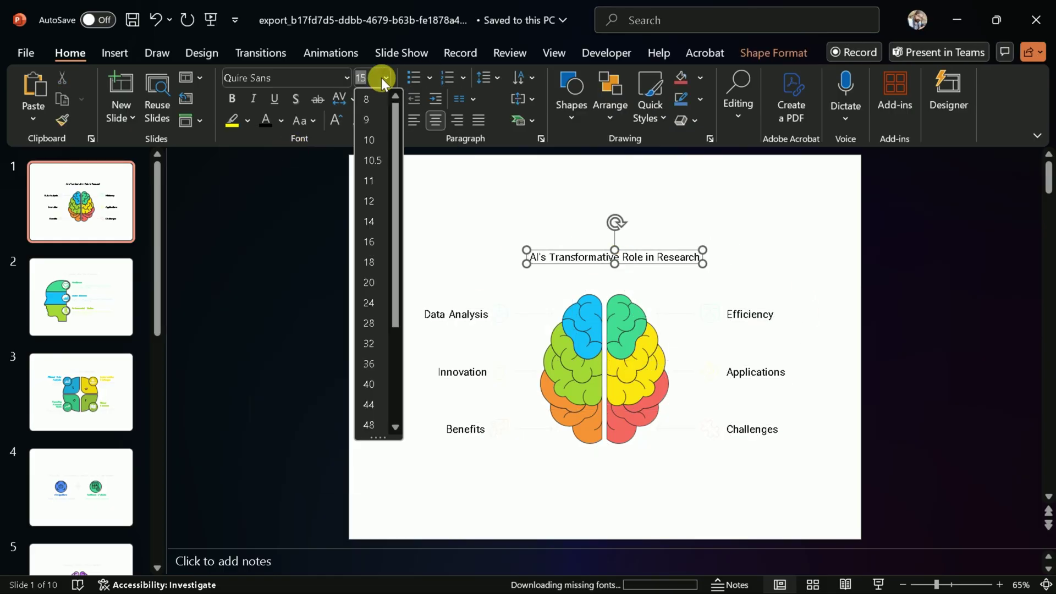
{"action": "left_click", "coordinate": [369, 221]}
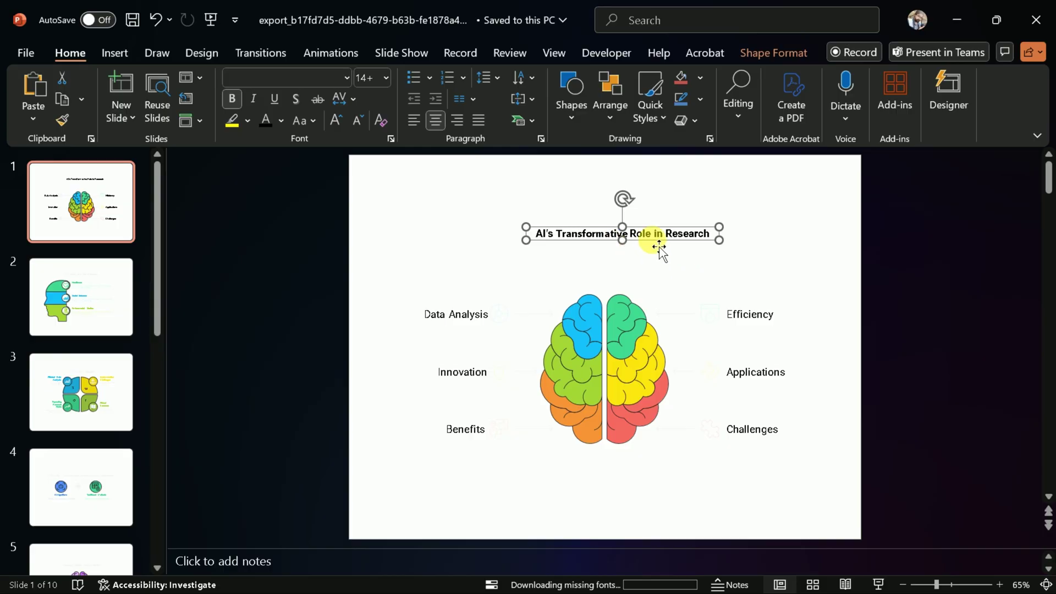
{"action": "left_click", "coordinate": [73, 205]}
Step: Review slides 3 through 5, then return to slide 1
{"action": "scroll", "coordinate": [78, 249], "scroll_direction": "down", "scroll_amount": 2}
{"action": "left_click", "coordinate": [80, 338]}
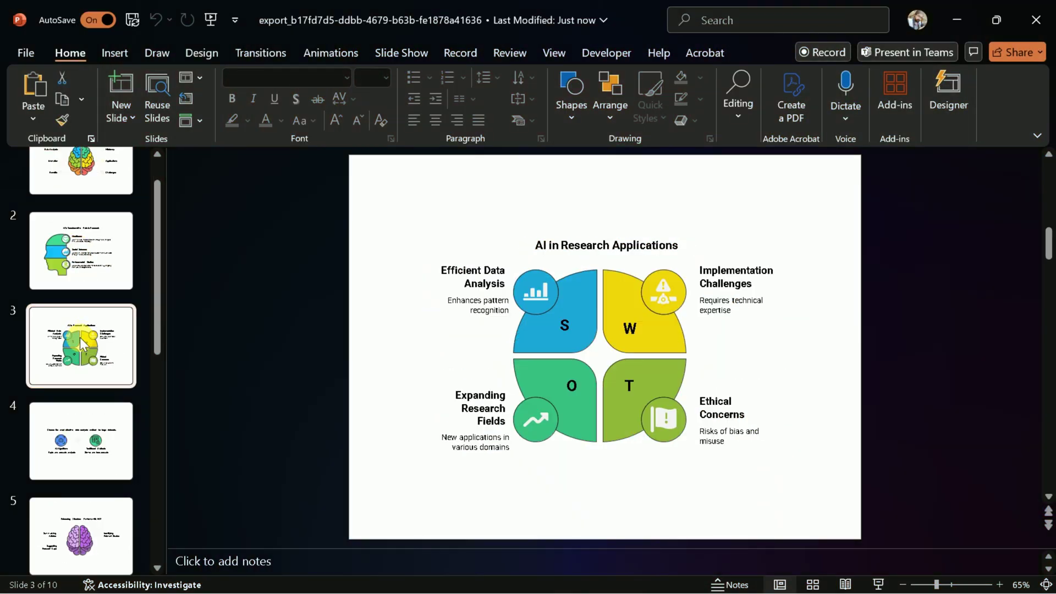
{"action": "scroll", "coordinate": [82, 357], "scroll_direction": "down", "scroll_amount": 1}
{"action": "left_click", "coordinate": [91, 408]}
{"action": "scroll", "coordinate": [91, 408], "scroll_direction": "down", "scroll_amount": 1}
{"action": "left_click", "coordinate": [92, 408]}
{"action": "scroll", "coordinate": [77, 363], "scroll_direction": "up", "scroll_amount": 1}
{"action": "scroll", "coordinate": [82, 308], "scroll_direction": "up", "scroll_amount": 2}
{"action": "left_click", "coordinate": [105, 242]}
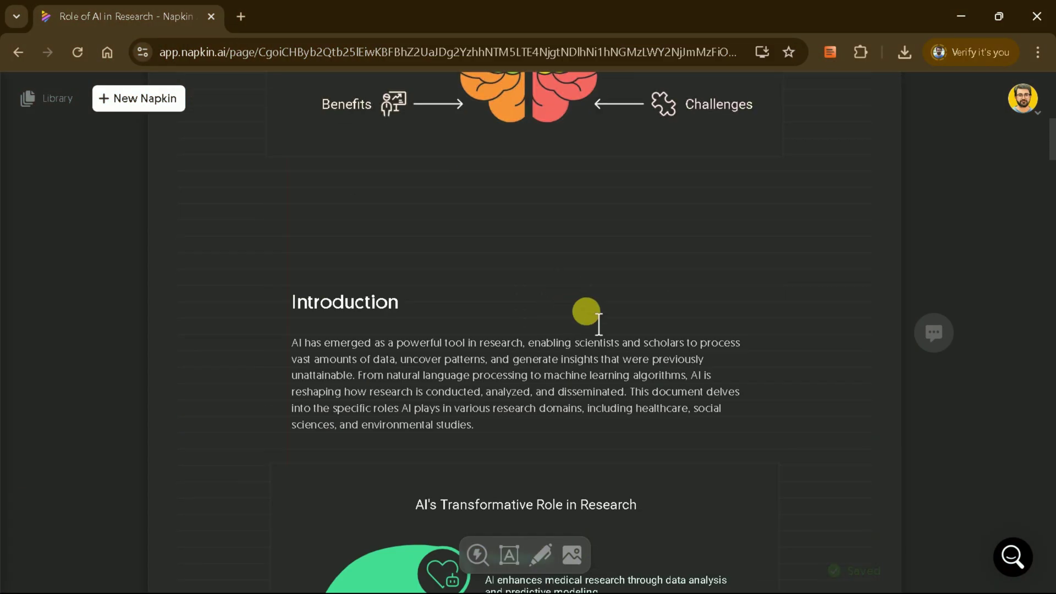
{"action": "scroll", "coordinate": [599, 323], "scroll_direction": "down", "scroll_amount": 20}
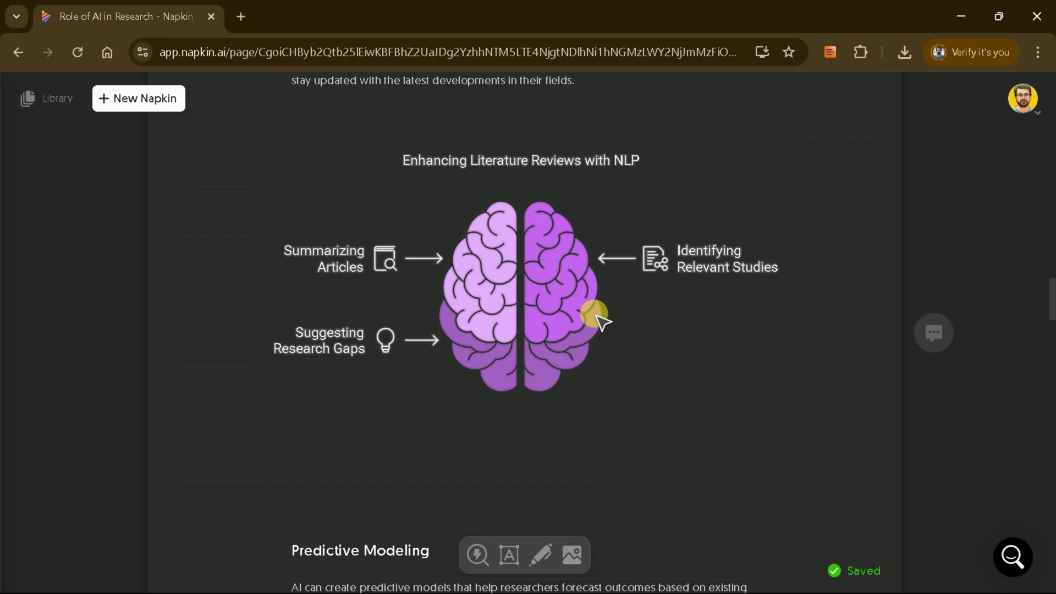